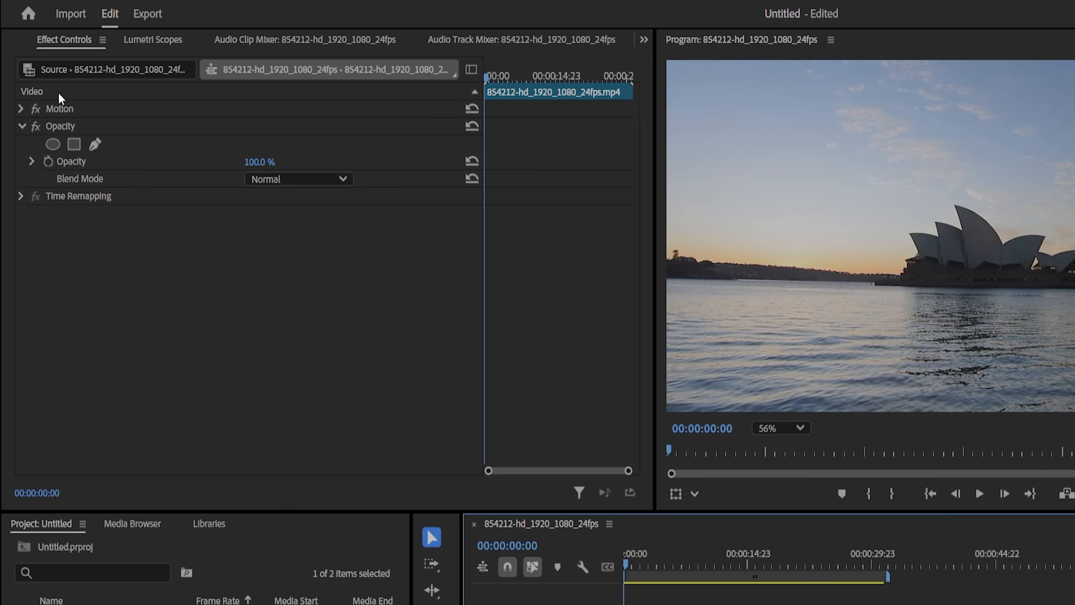
# Draw a closed opacity mask with the Pen tool around the opera house and its waterfront base, redoing misplaced points on the roofline.
pyautogui.click(64, 123)
pyautogui.click(96, 144)
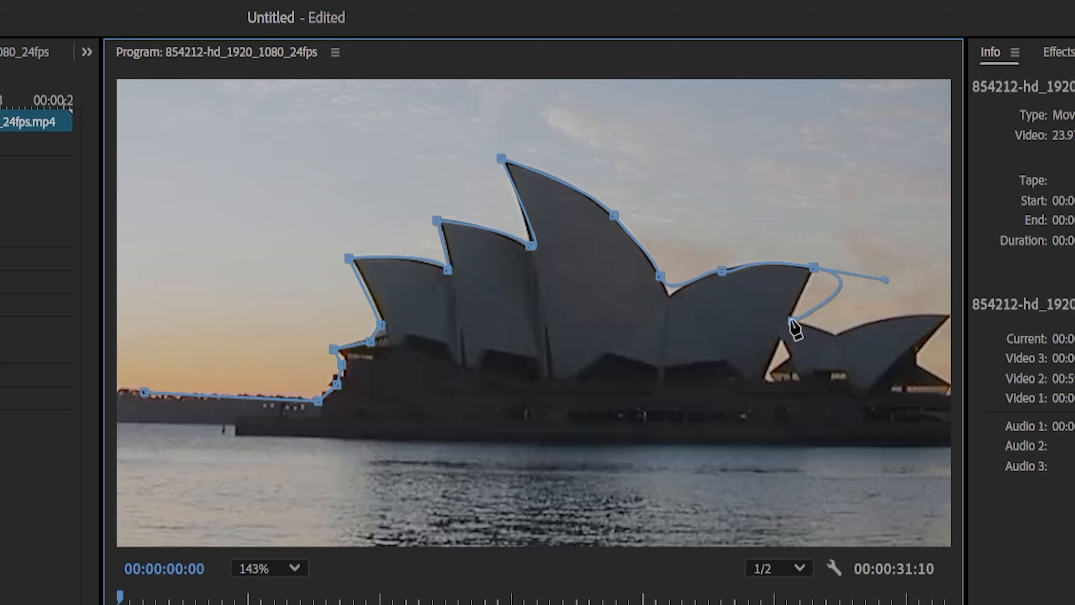
pyautogui.hotkey('ctrl', 'z')
pyautogui.hotkey('ctrl', 'z')
pyautogui.moveTo(755, 264); pyautogui.dragTo(810, 266)
pyautogui.click(812, 267)
pyautogui.click(793, 321)
pyautogui.click(838, 336)
pyautogui.moveTo(937, 314); pyautogui.dragTo(969, 319)
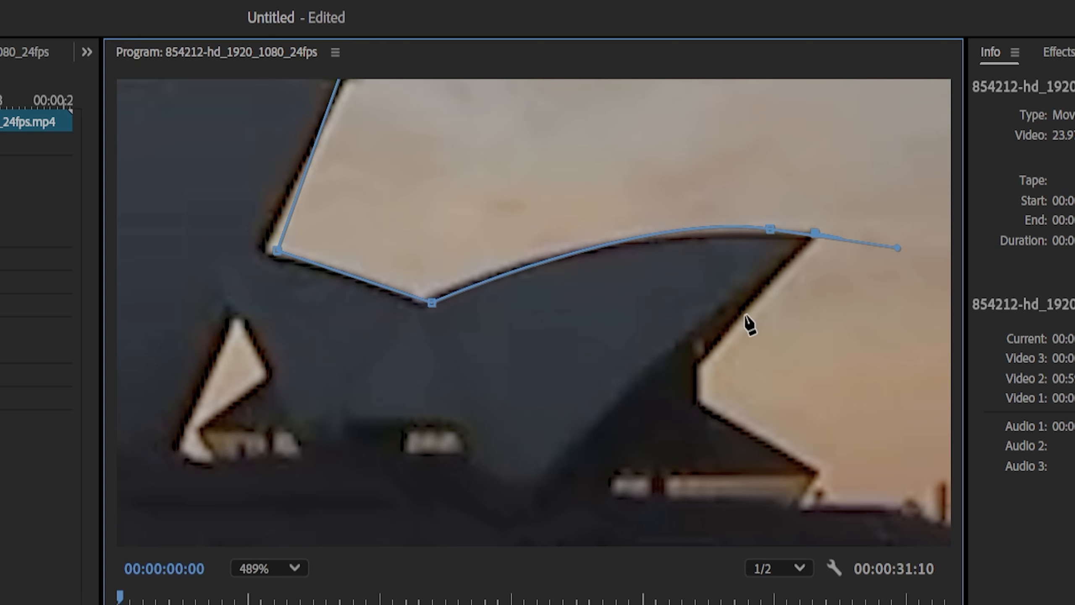
pyautogui.click(699, 396)
pyautogui.click(817, 468)
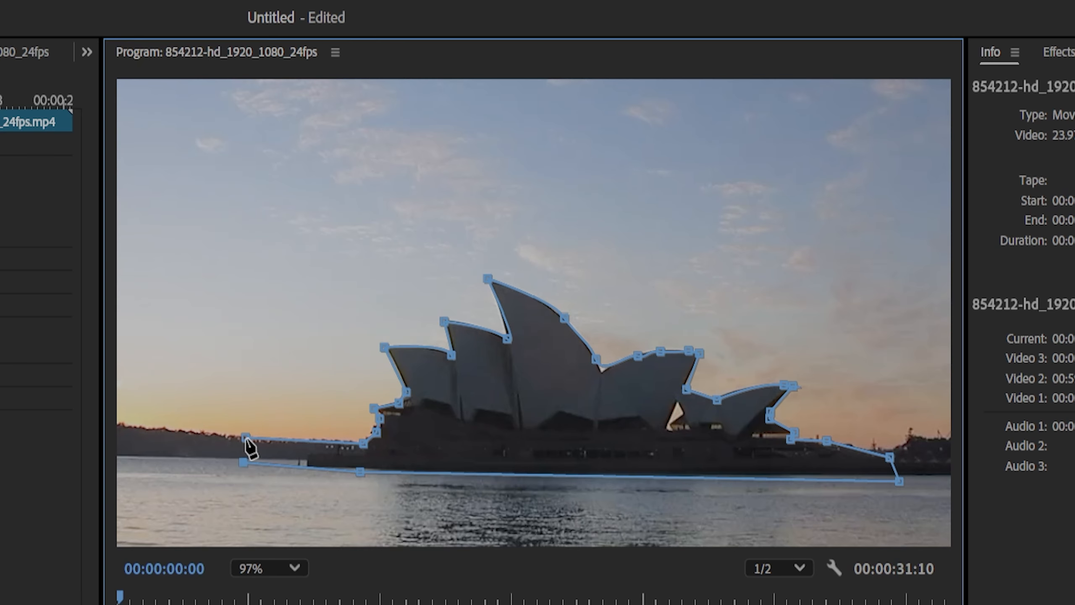
pyautogui.click(246, 438)
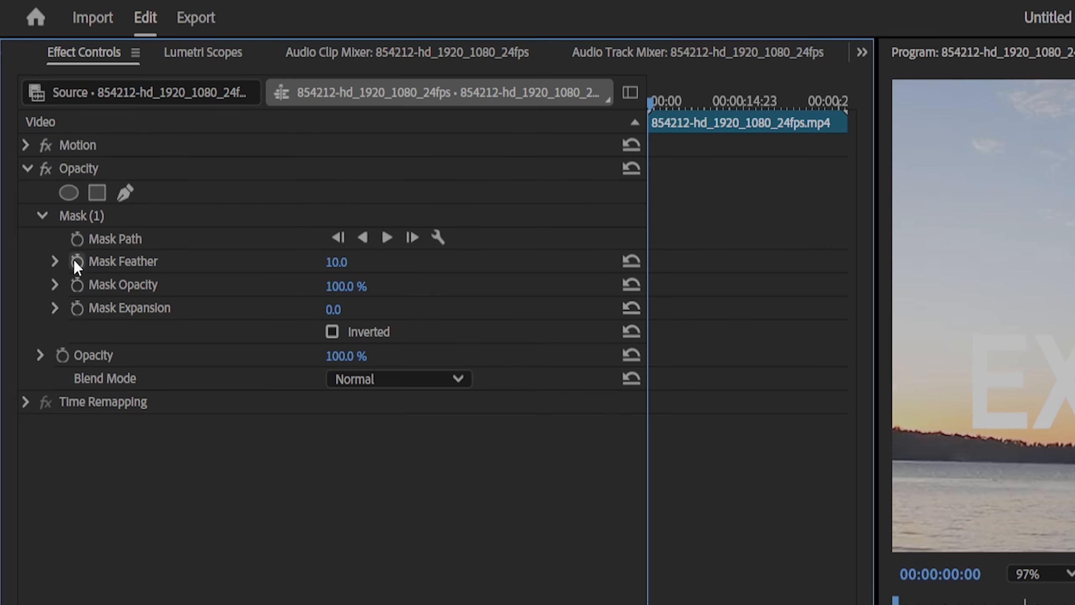
# Enable Mask Path keyframing at the clip's start and track the mask forward.
pyautogui.click(75, 240)
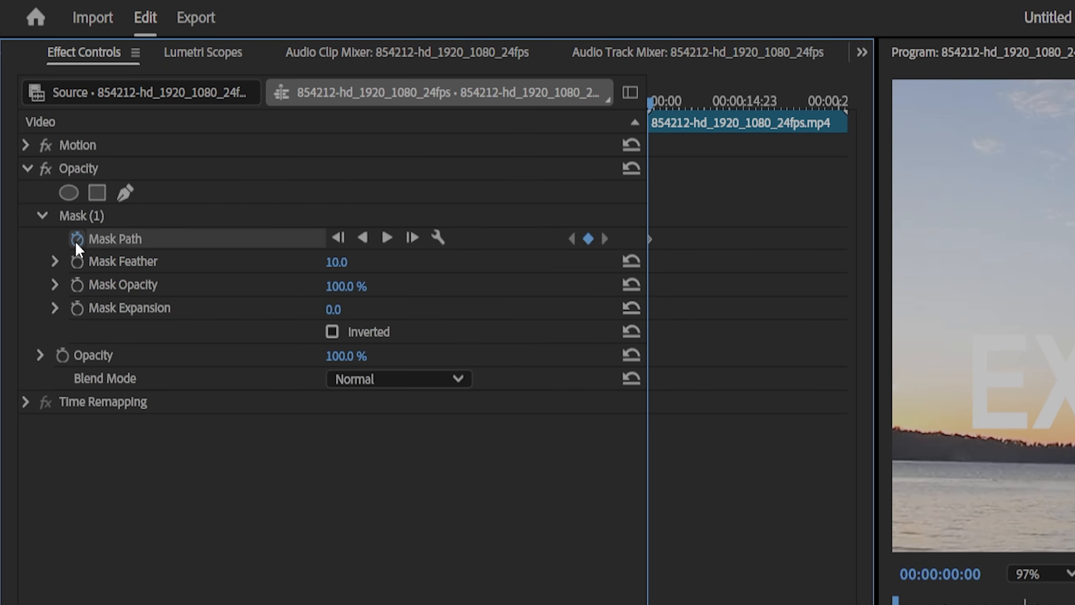
pyautogui.click(387, 237)
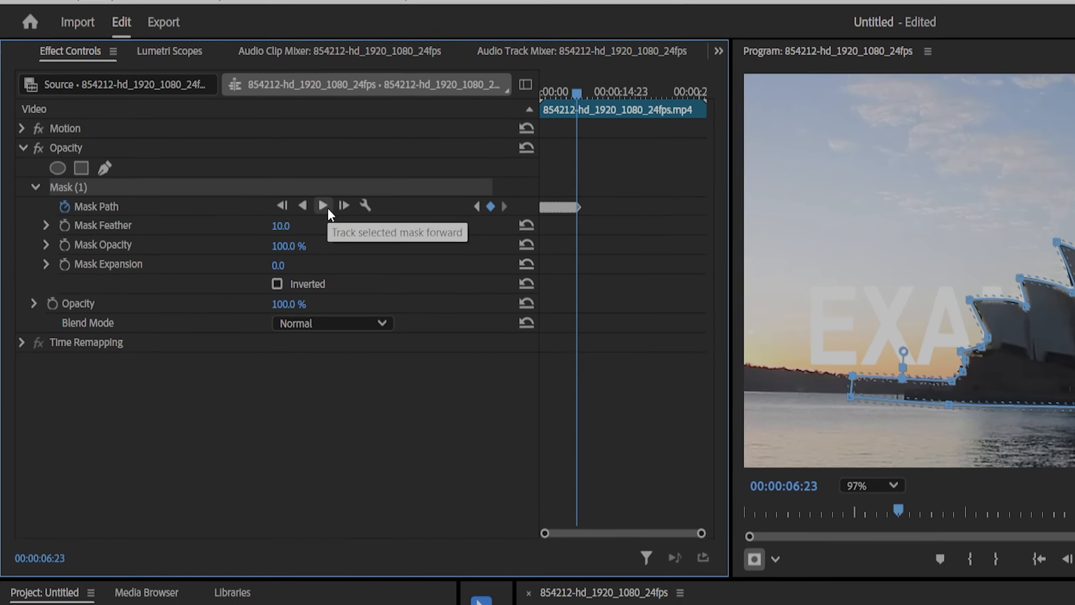
pyautogui.click(326, 207)
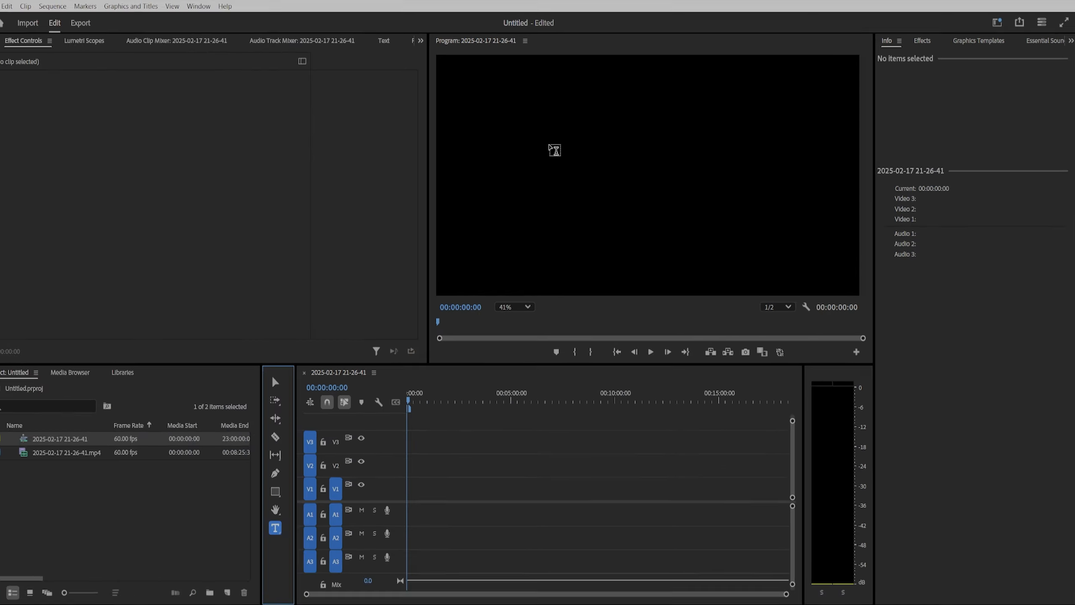
# Create a text box reading EXAMPLE in the middle of the frame and centre the text within it both ways.
pyautogui.moveTo(401, 221); pyautogui.dragTo(698, 305)
pyautogui.write('EXAMPLE')
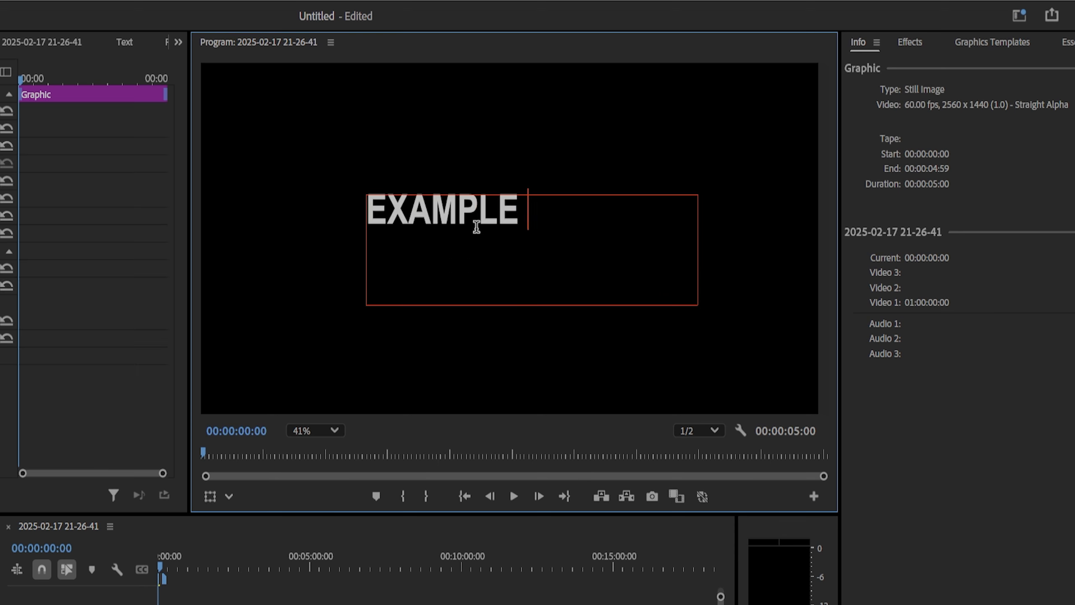
pyautogui.hotkey('ctrl', 'a')
pyautogui.click(1, 234)
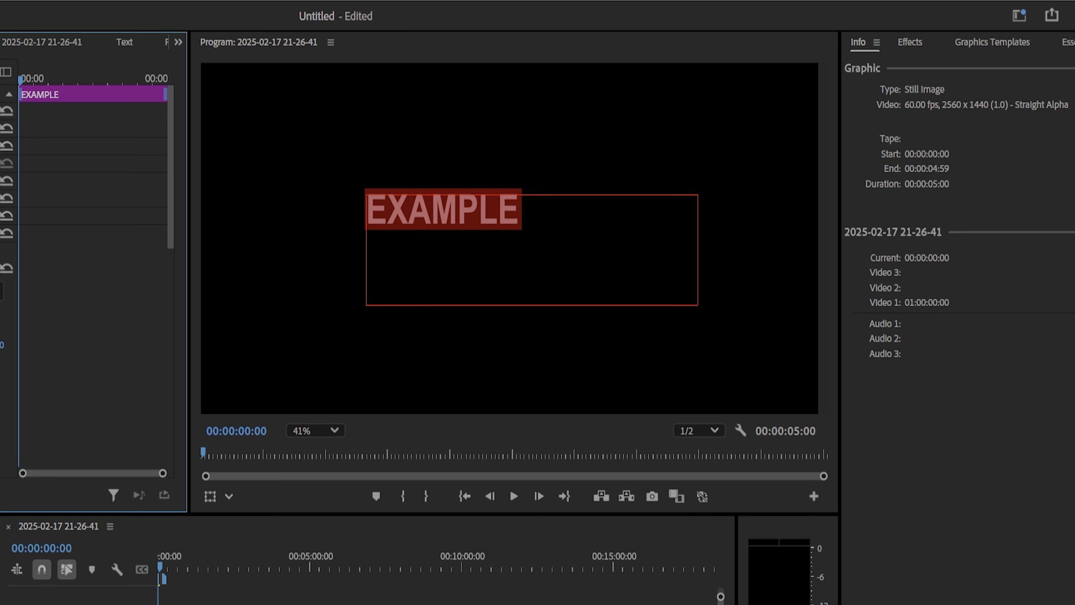
pyautogui.press('super+shift+c')
pyautogui.press('super+alt+c')
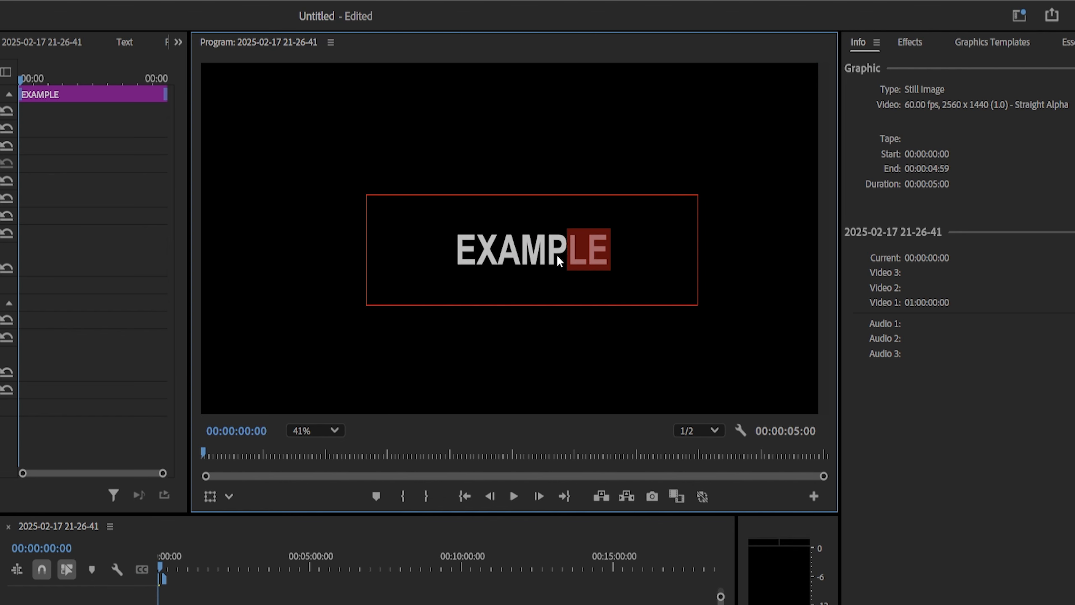
# Cut the whole word EXAMPLE from the text box and enable Source Text keyframing at 00:00:00:00.
pyautogui.moveTo(469, 259); pyautogui.dragTo(461, 258)
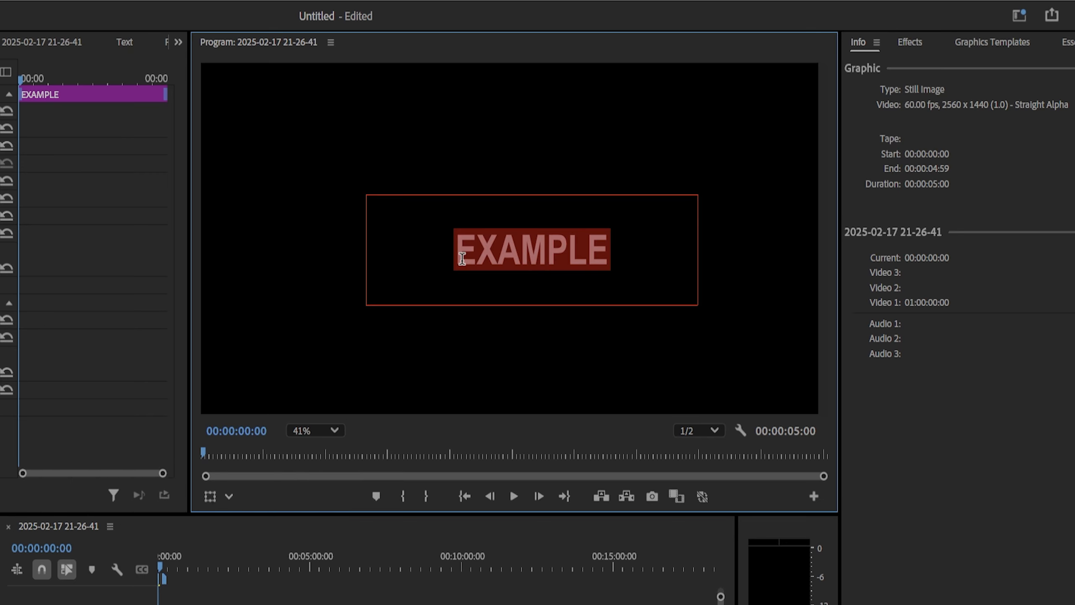
pyautogui.hotkey('ctrl', 'x')
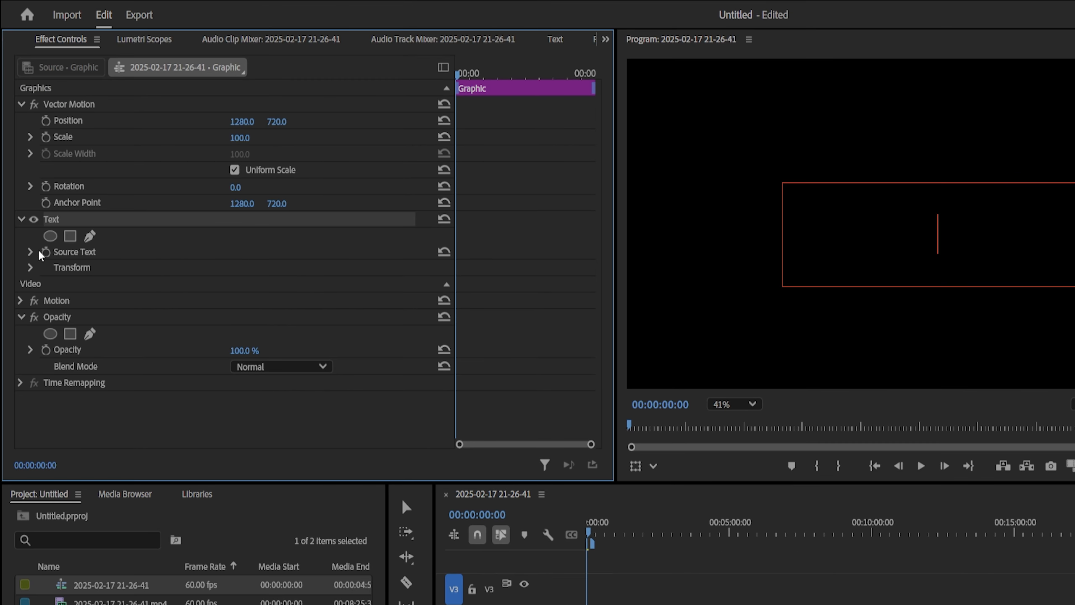
pyautogui.click(47, 252)
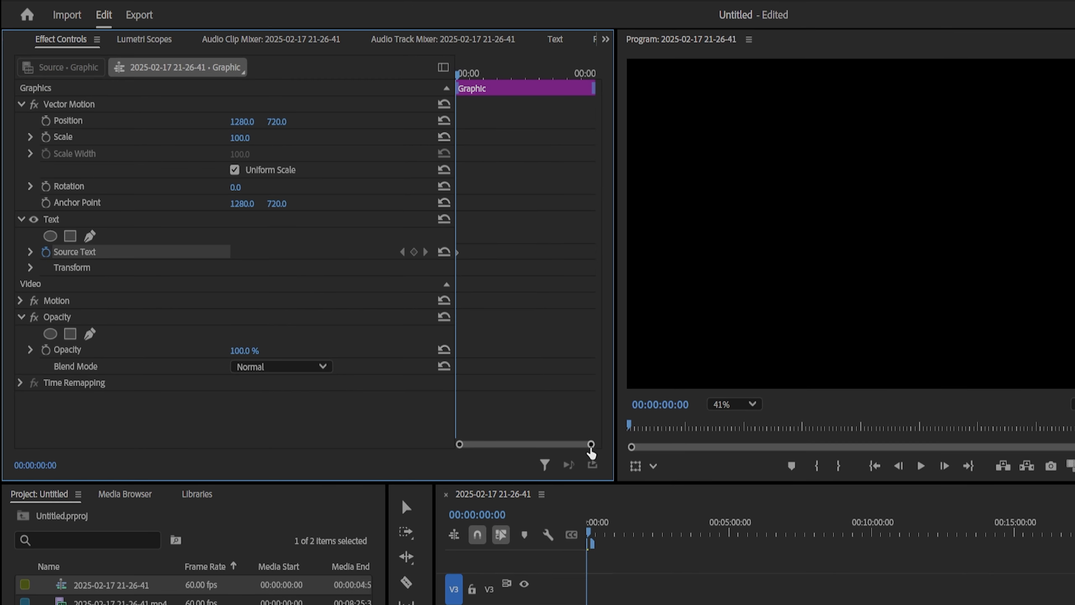
# At 00:00:00:05, paste EXAMPLE into the text box and cut everything after the first letter E.
pyautogui.moveTo(590, 444); pyautogui.dragTo(535, 461)
pyautogui.moveTo(491, 74); pyautogui.dragTo(519, 75)
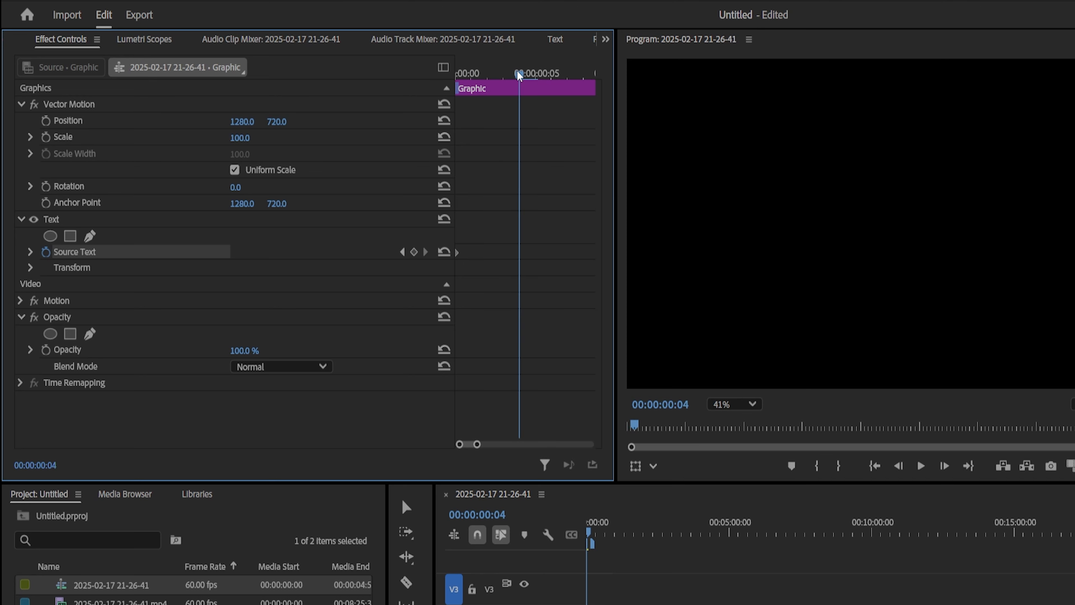
pyautogui.click(893, 239)
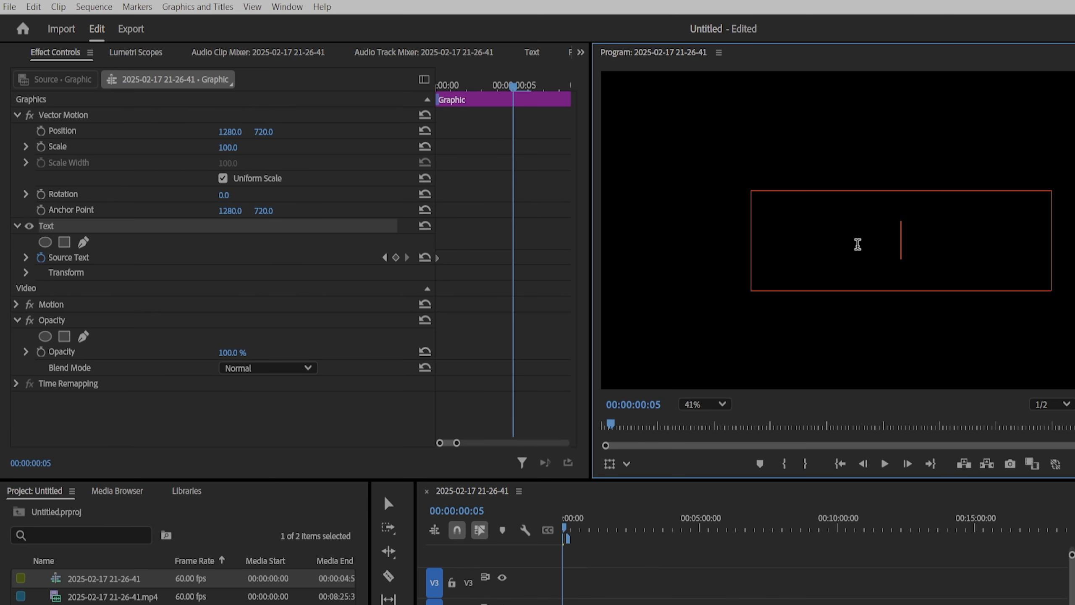
pyautogui.hotkey('ctrl', 'v')
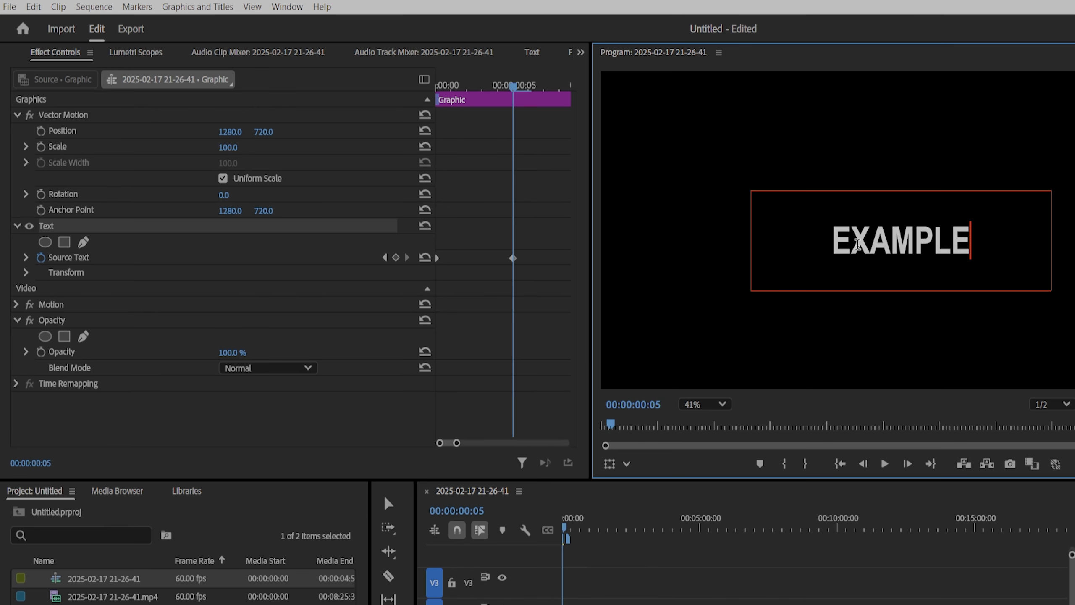
pyautogui.moveTo(974, 243); pyautogui.dragTo(861, 248)
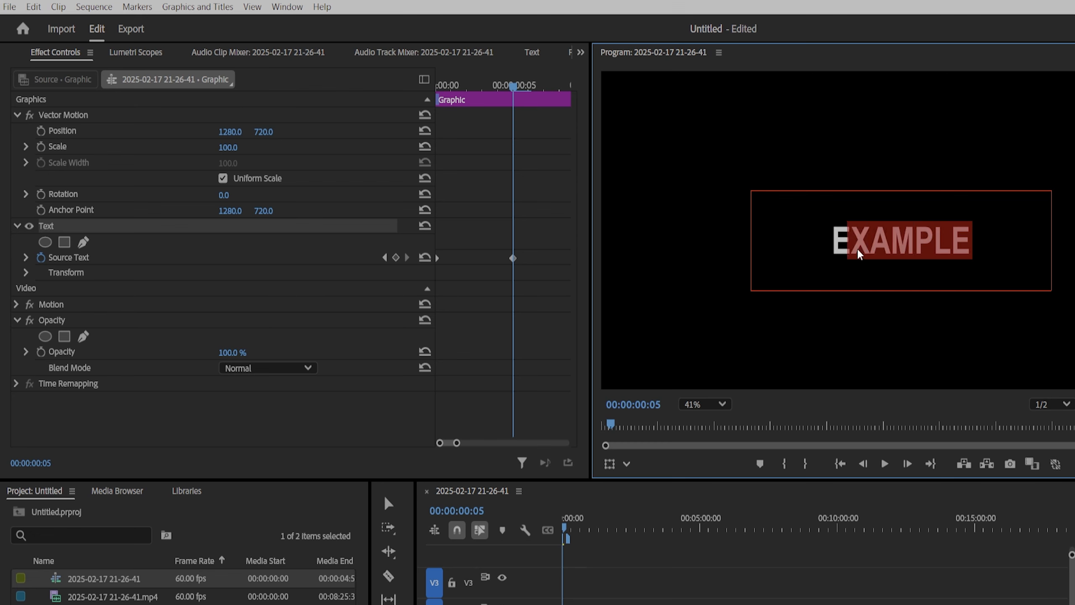
pyautogui.hotkey('ctrl', 'x')
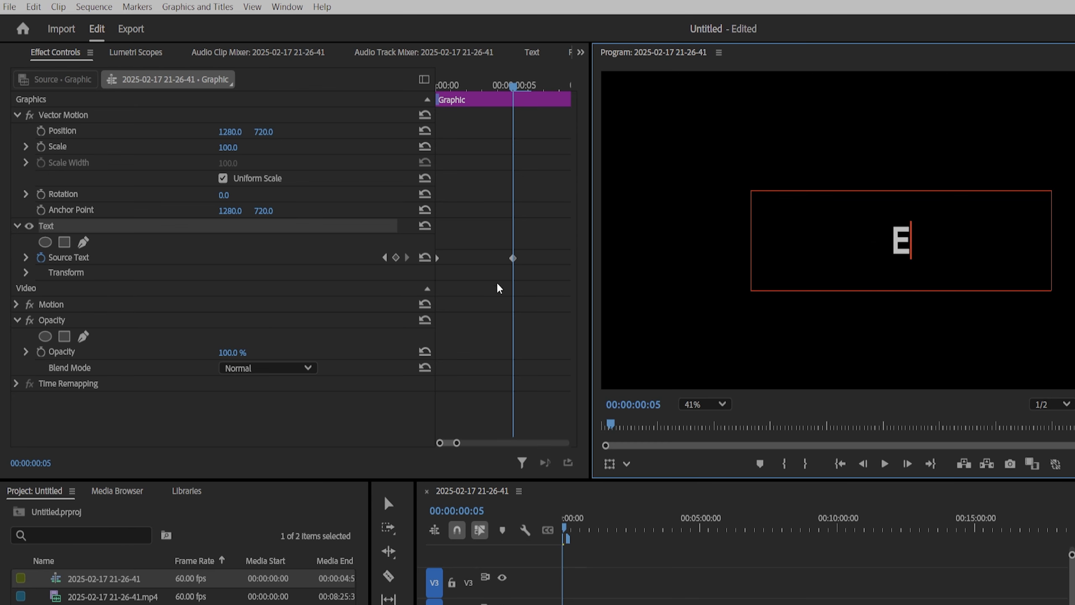
# At 00:00:00:09, paste the remaining letters after the E and delete everything following EX.
pyautogui.moveTo(456, 443); pyautogui.dragTo(460, 443)
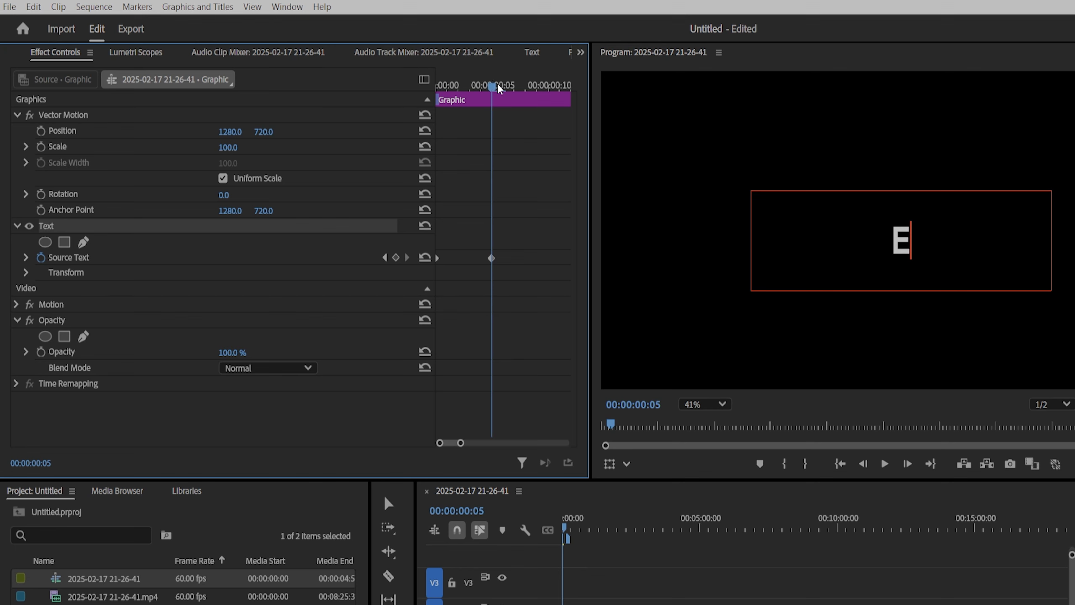
pyautogui.moveTo(496, 86); pyautogui.dragTo(538, 87)
pyautogui.click(913, 246)
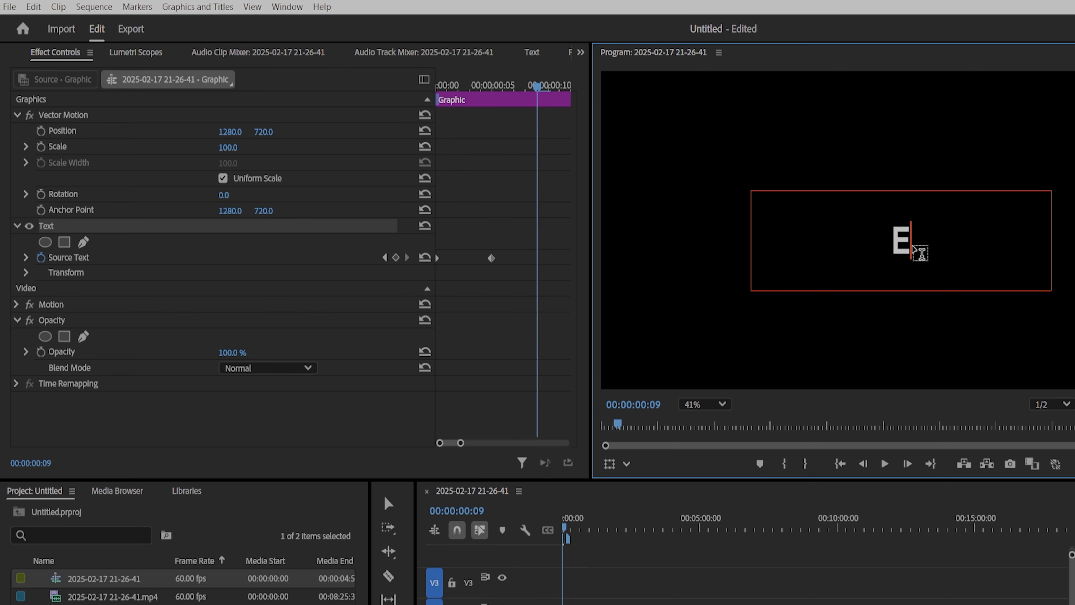
pyautogui.hotkey('ctrl', 'v')
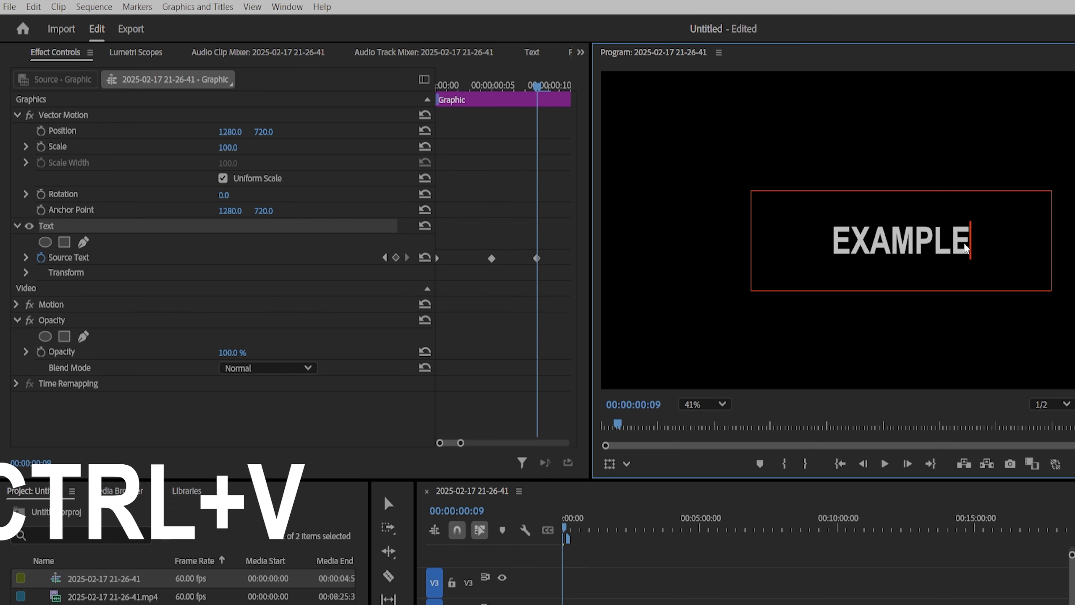
pyautogui.moveTo(969, 244); pyautogui.dragTo(878, 245)
pyautogui.press('BackSpace')
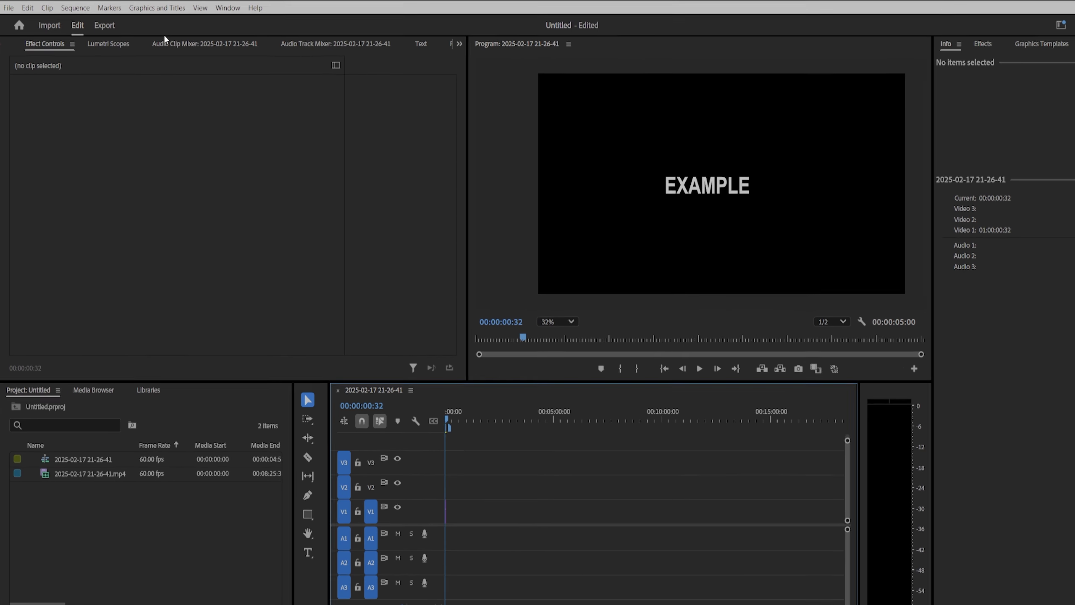
# Add a rectangle layer, narrow it to a thin text-cursor bar and place it just after the E.
pyautogui.click(153, 7)
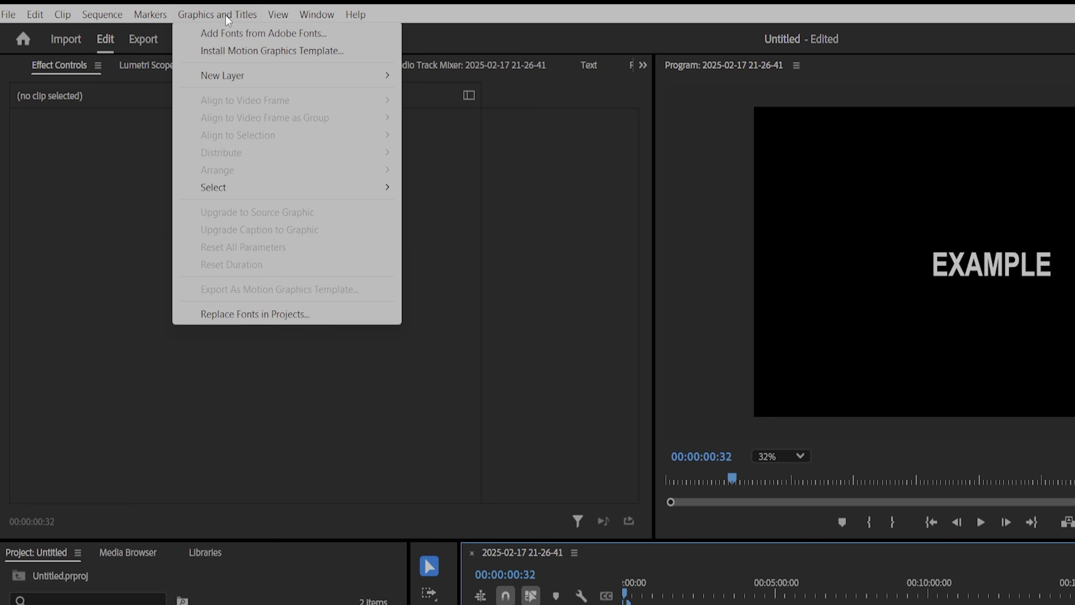
pyautogui.moveTo(251, 78)
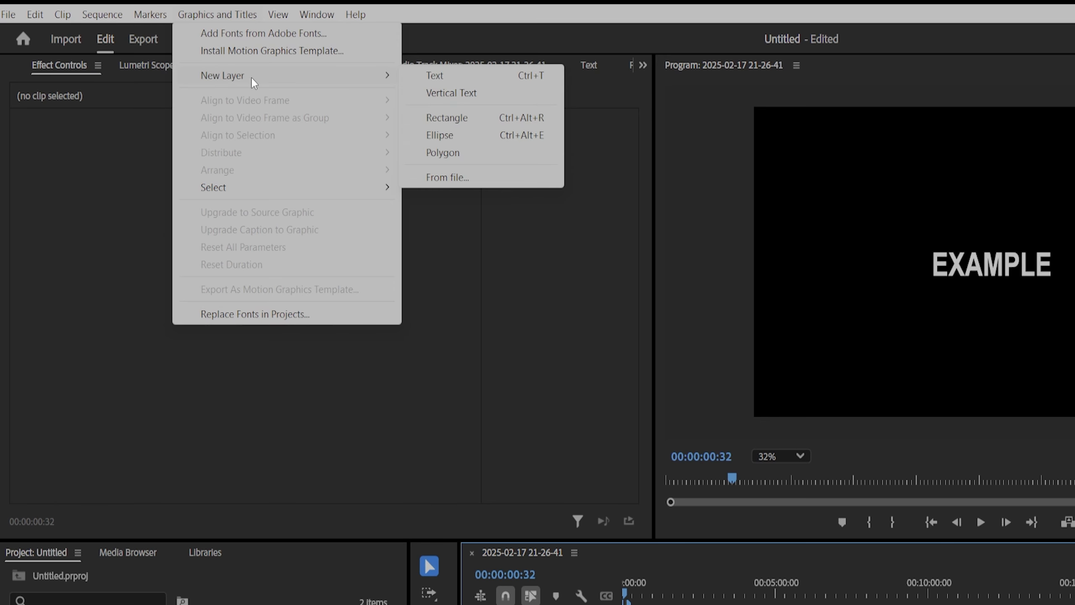
pyautogui.click(461, 112)
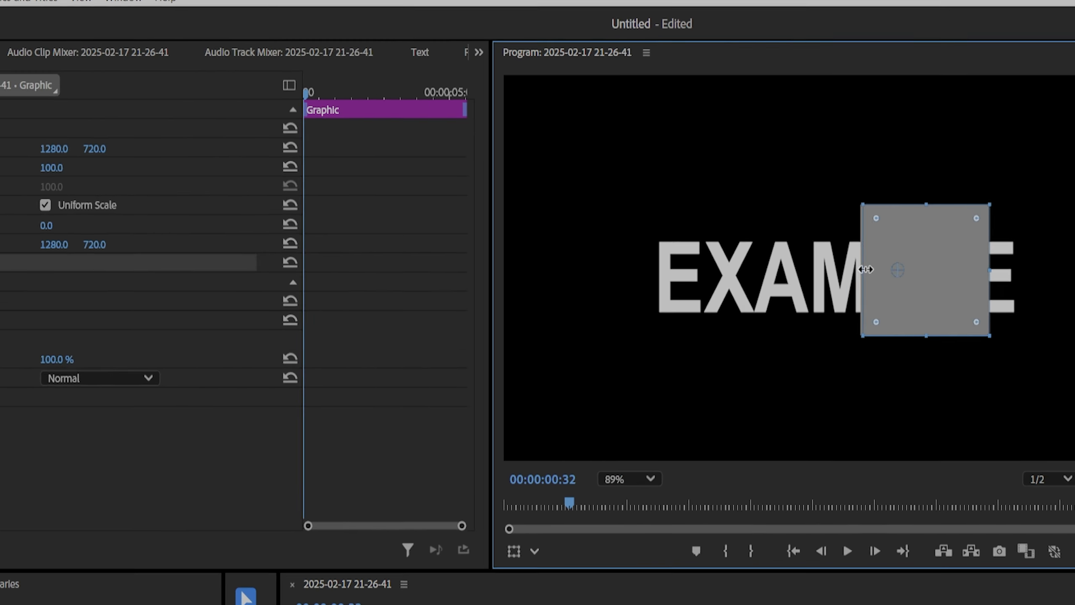
pyautogui.moveTo(988, 271); pyautogui.dragTo(888, 271)
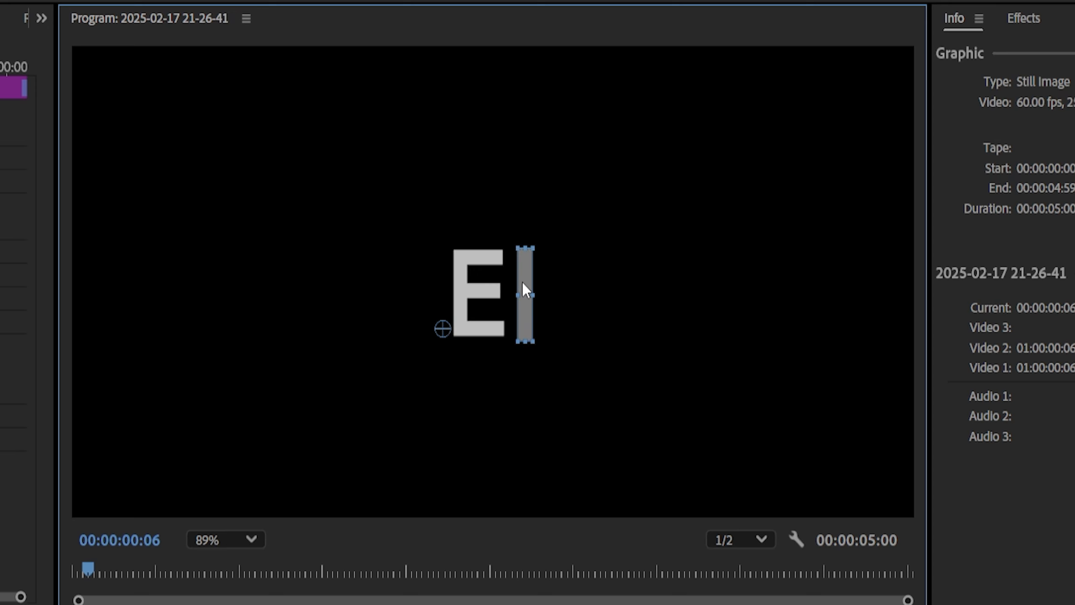
pyautogui.moveTo(522, 281); pyautogui.dragTo(511, 281)
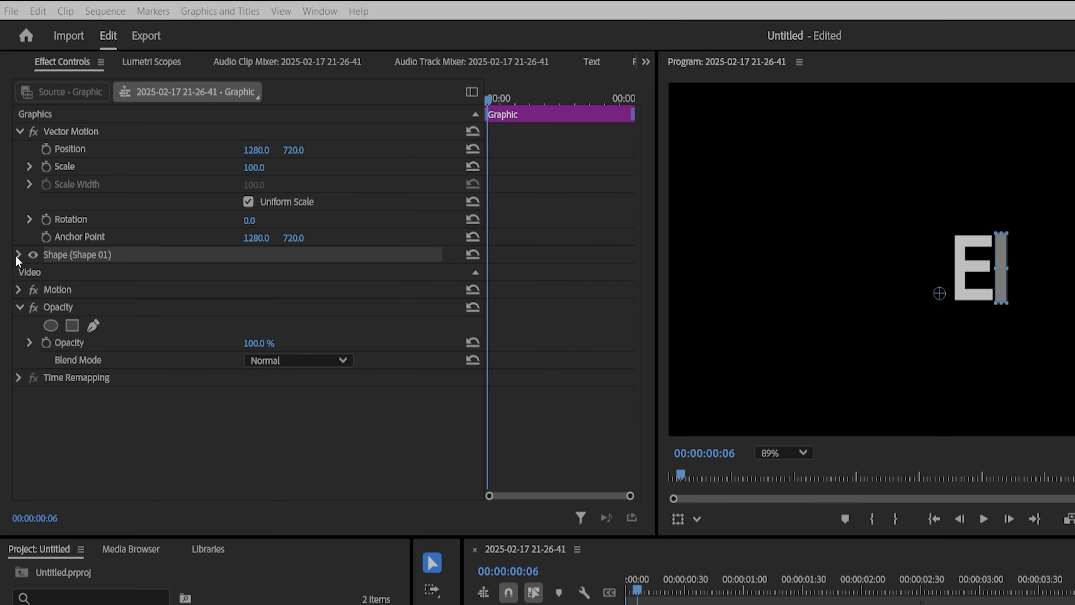
# Set the cursor bar's fill colour to white to match the text.
pyautogui.click(18, 254)
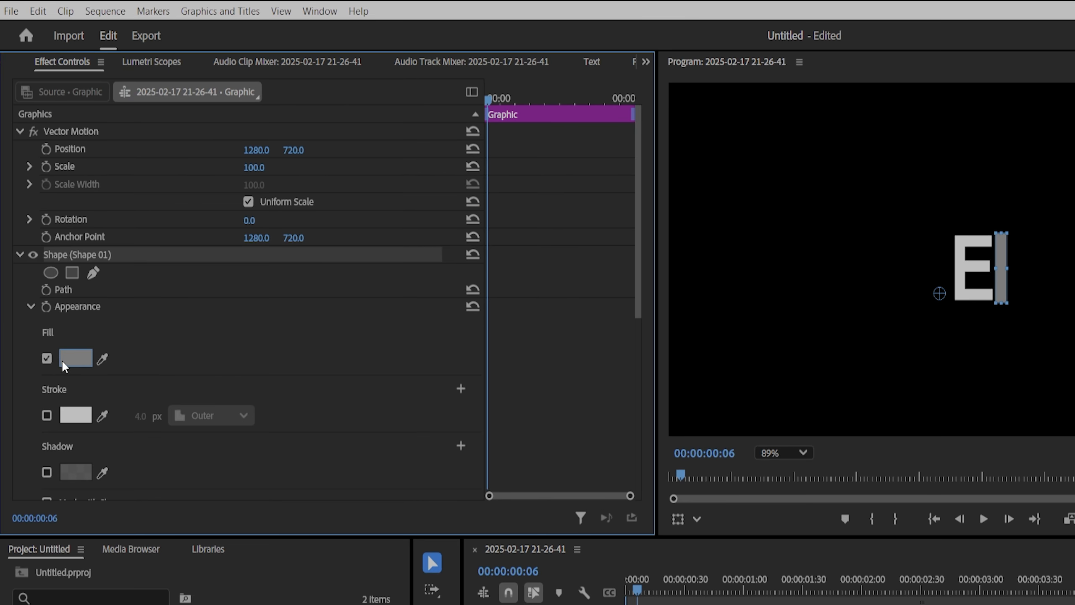
pyautogui.click(75, 358)
pyautogui.click(912, 590)
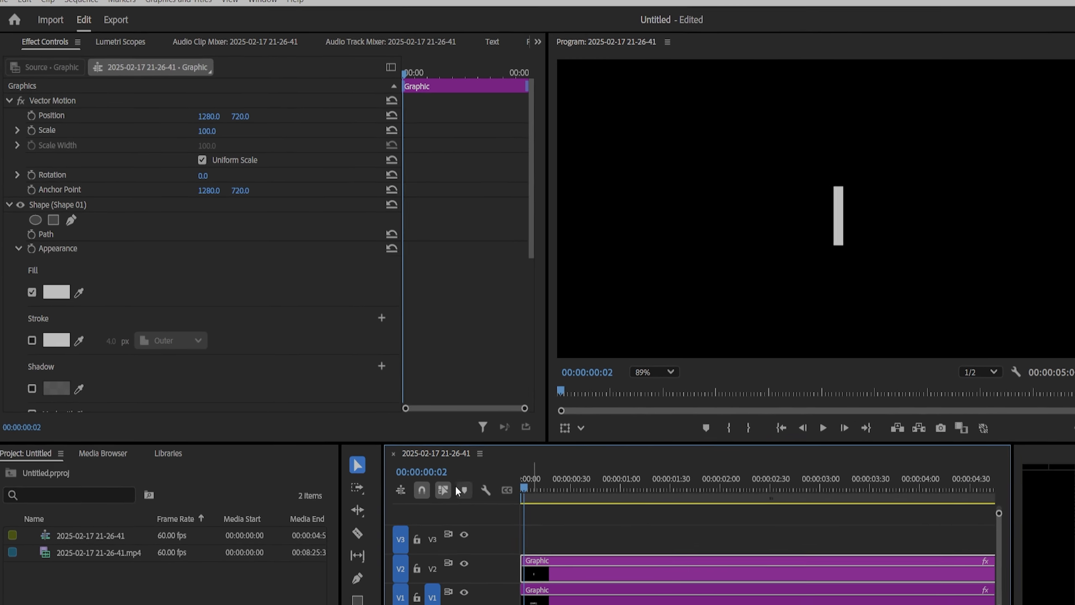
# Keyframe the cursor bar's Position, setting X to 1324 at 00:00:00:11 and shifting it past the M at 00:00:00:17.
pyautogui.click(28, 113)
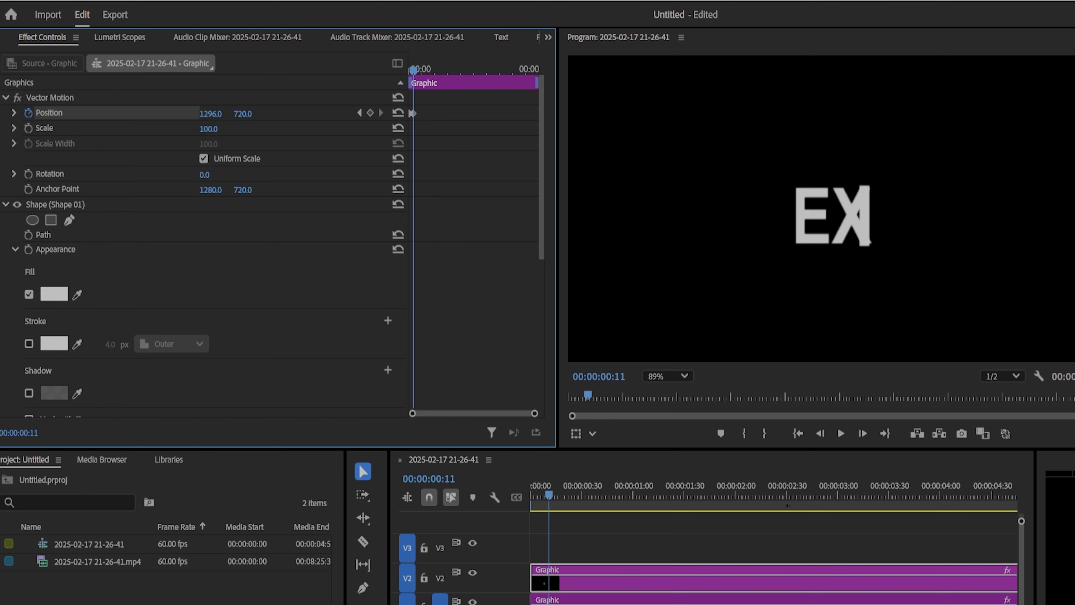
pyautogui.moveTo(211, 114); pyautogui.dragTo(225, 113)
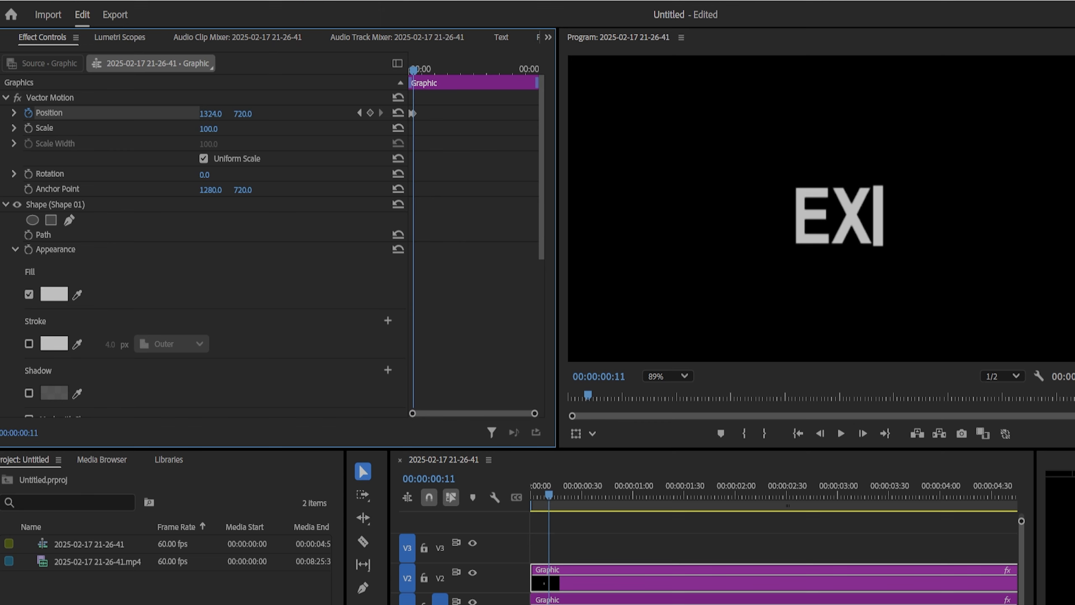
pyautogui.moveTo(413, 70); pyautogui.dragTo(416, 70)
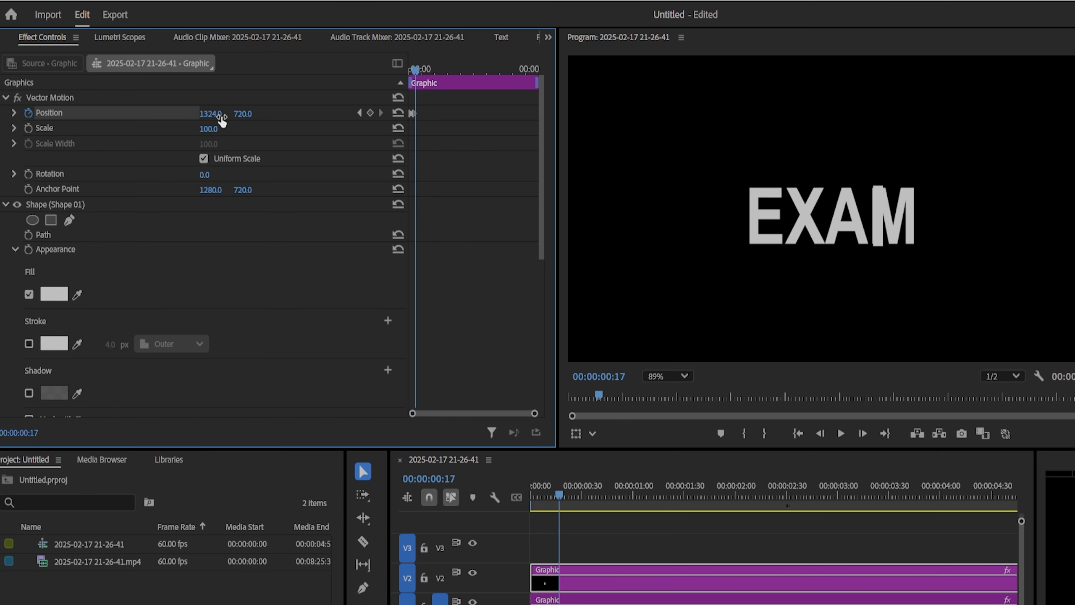
pyautogui.moveTo(218, 114); pyautogui.dragTo(266, 115)
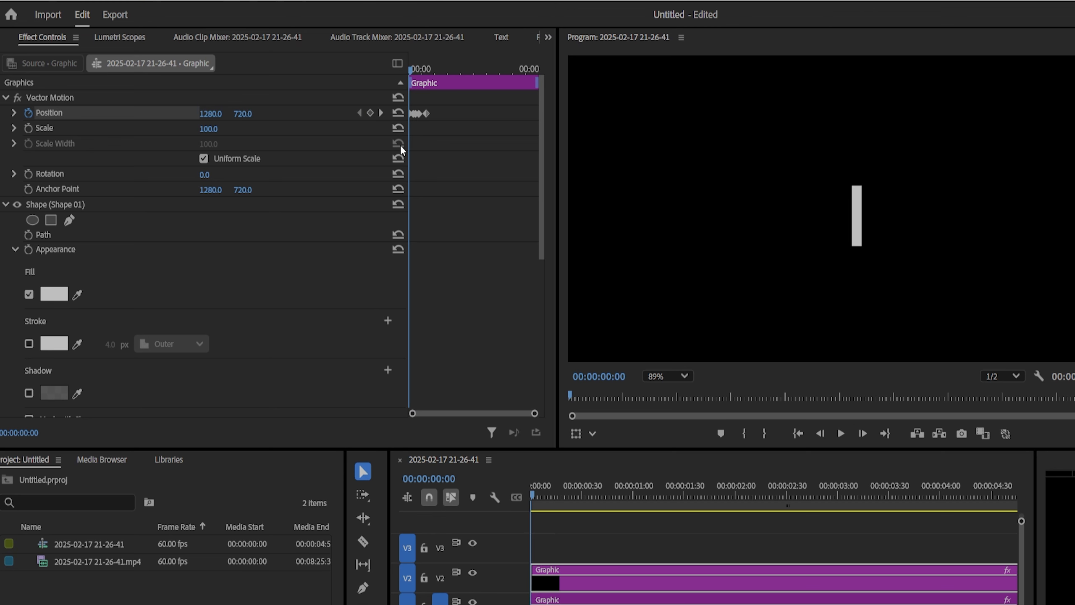
# Scrub through the graphic to check that the cursor bar follows the letters as they appear.
pyautogui.moveTo(412, 67); pyautogui.dragTo(429, 68)
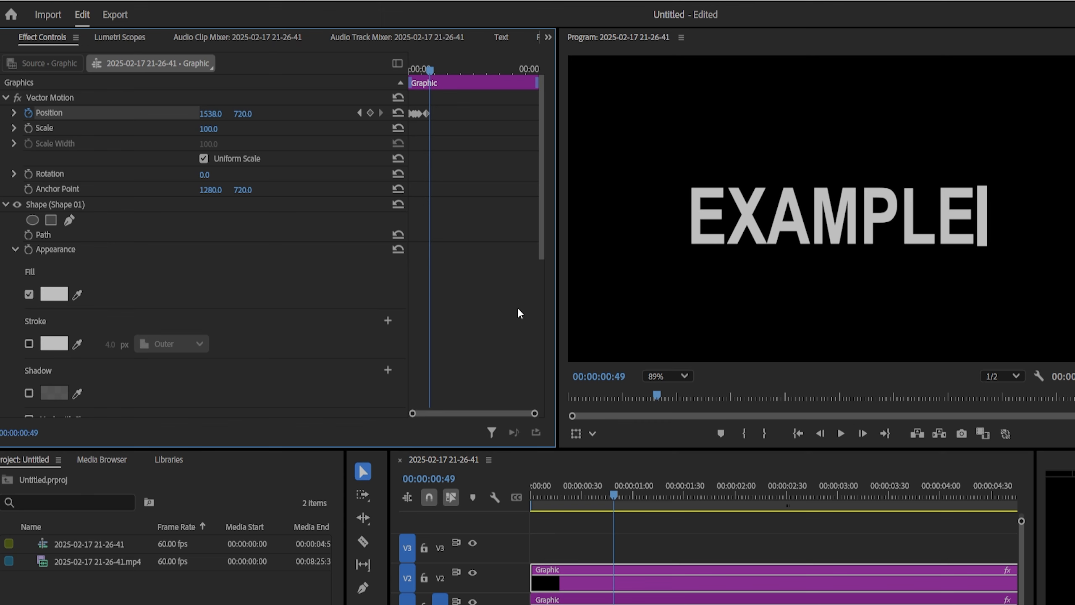
pyautogui.moveTo(412, 69); pyautogui.dragTo(430, 64)
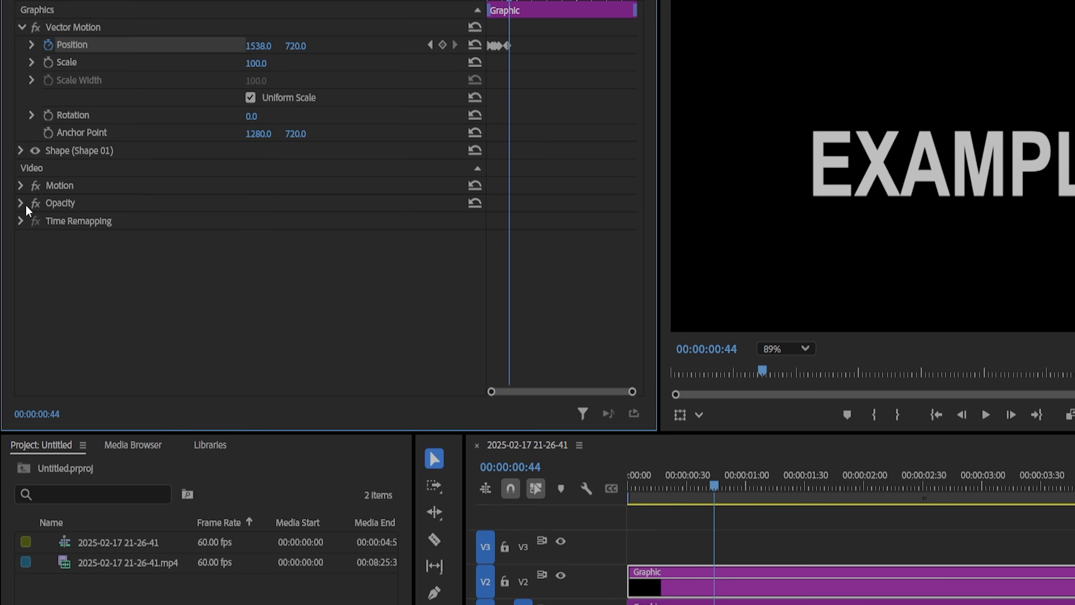
# Keyframe the cursor bar clip's Opacity at 100% on 00:00:00:00 and 0% on 00:00:00:01.
pyautogui.click(20, 203)
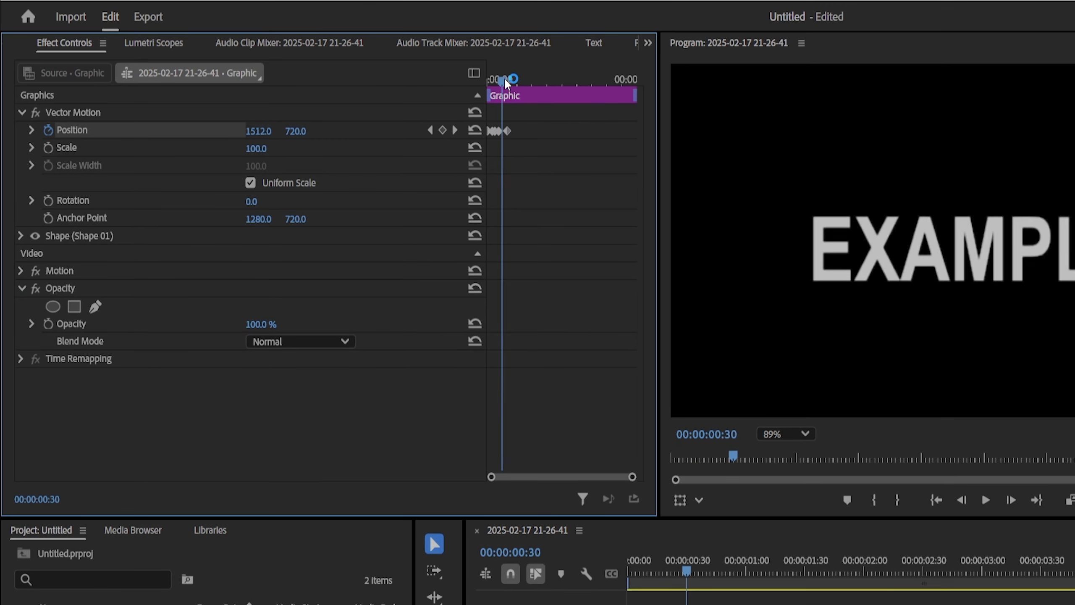
pyautogui.click(480, 81)
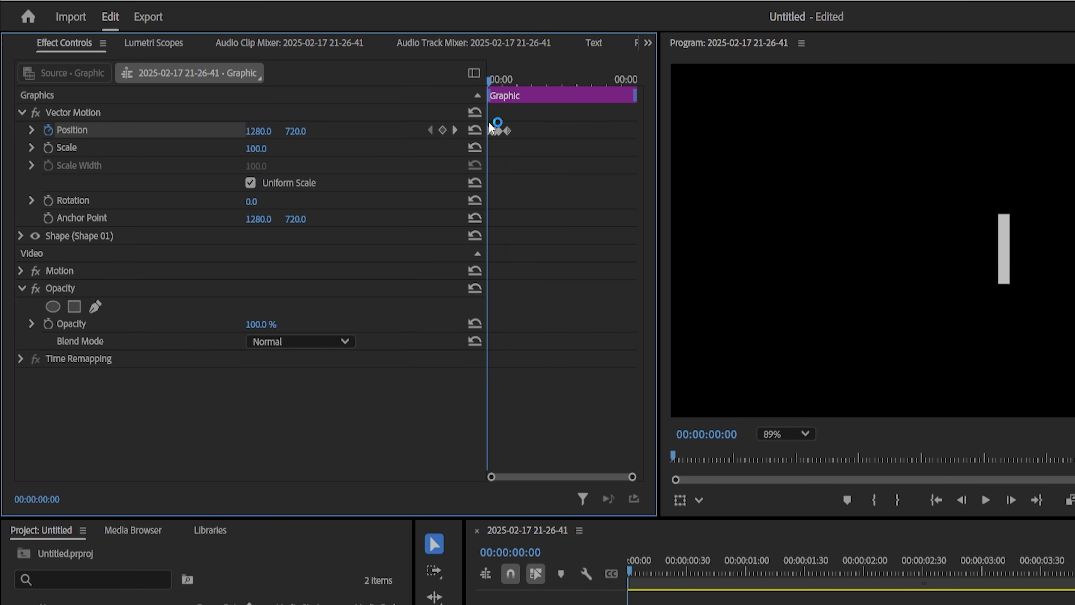
pyautogui.click(48, 324)
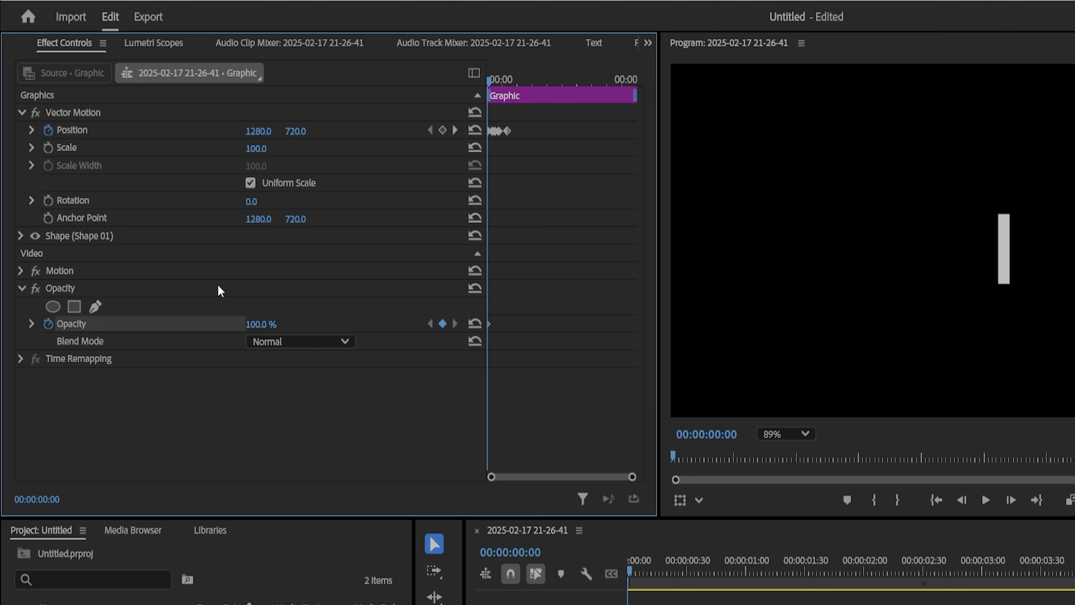
pyautogui.click(263, 324)
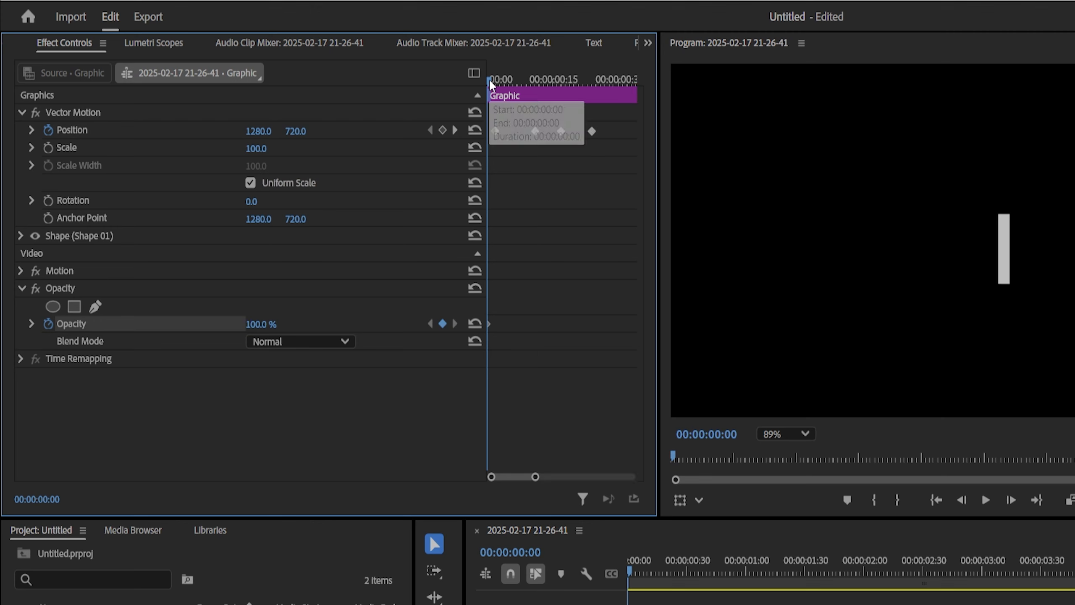
pyautogui.moveTo(489, 83); pyautogui.dragTo(492, 82)
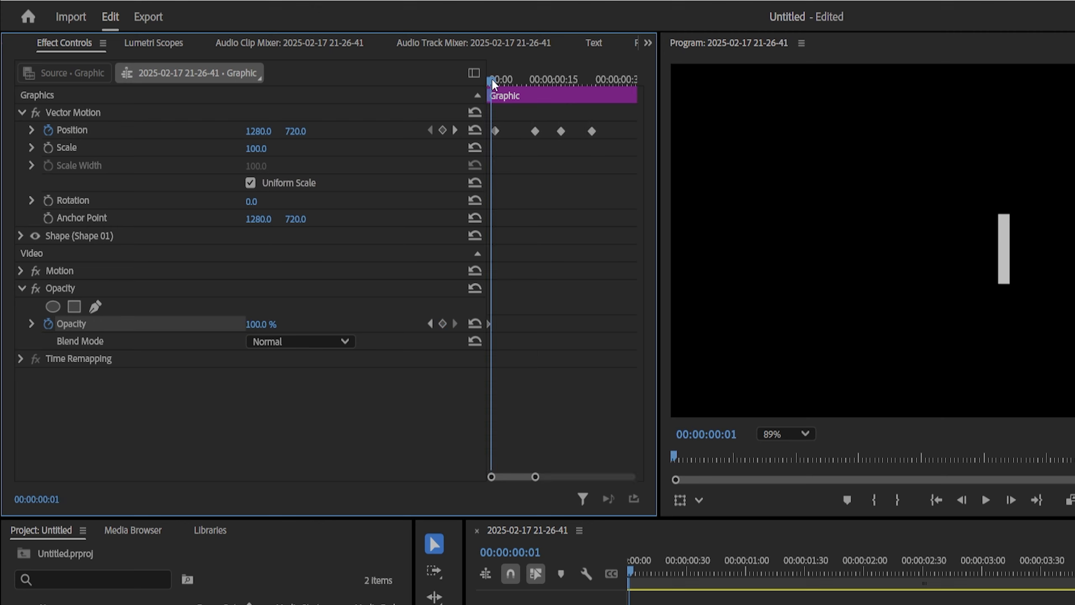
pyautogui.click(265, 325)
pyautogui.write('0')
pyautogui.press('Return')
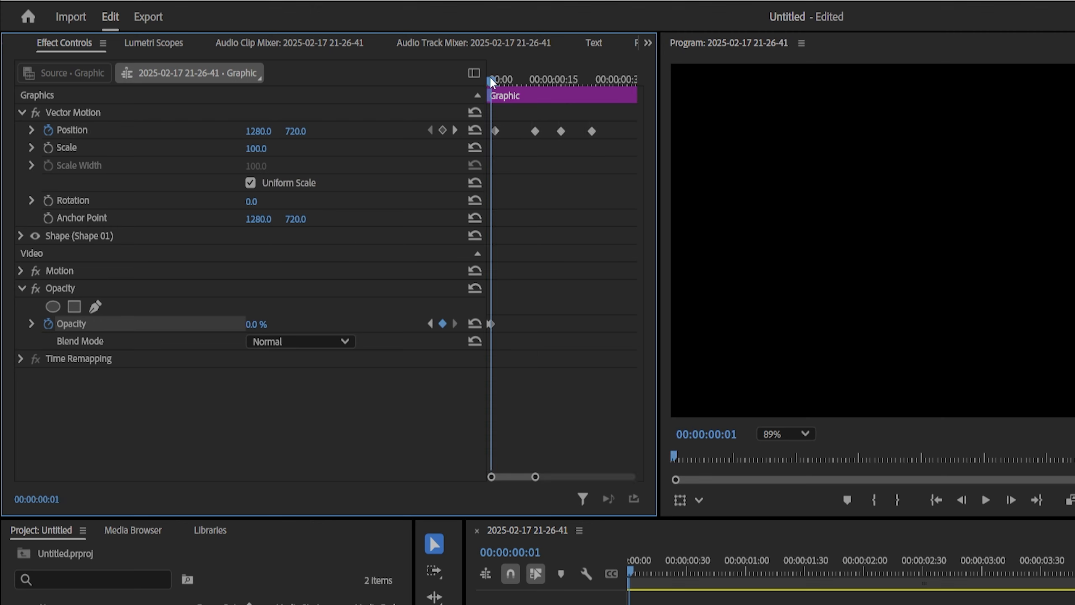
# Add Opacity keyframes to the cursor bar clip of 100% at 00:00:00:02 and 0% at 00:00:00:03.
pyautogui.moveTo(492, 81); pyautogui.dragTo(495, 82)
pyautogui.click(254, 324)
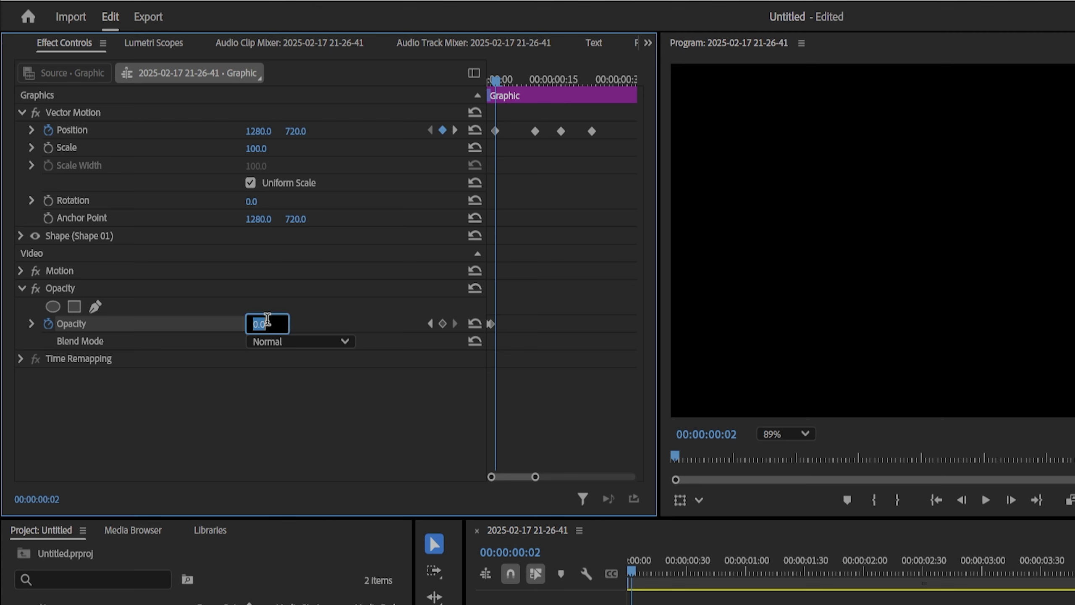
pyautogui.write('100')
pyautogui.press('Return')
pyautogui.moveTo(497, 81); pyautogui.dragTo(499, 81)
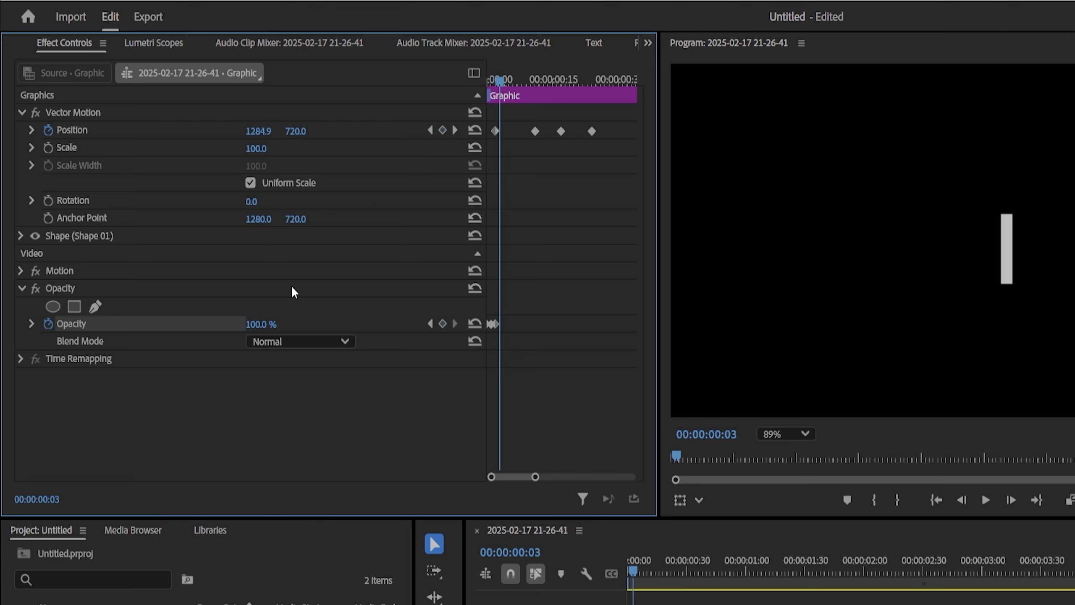
pyautogui.click(267, 322)
pyautogui.write('0')
pyautogui.press('Return')
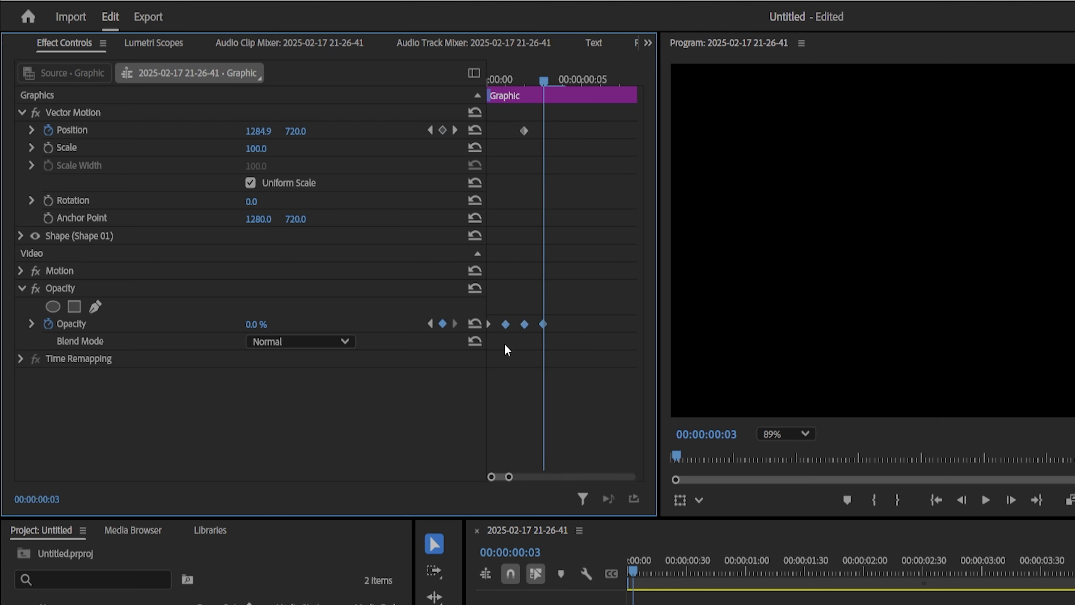
# Copy the cursor bar's Opacity keyframes and paste them at 00:00:00:04 and 00:00:00:07 to keep it blinking.
pyautogui.hotkey('ctrl', 'c')
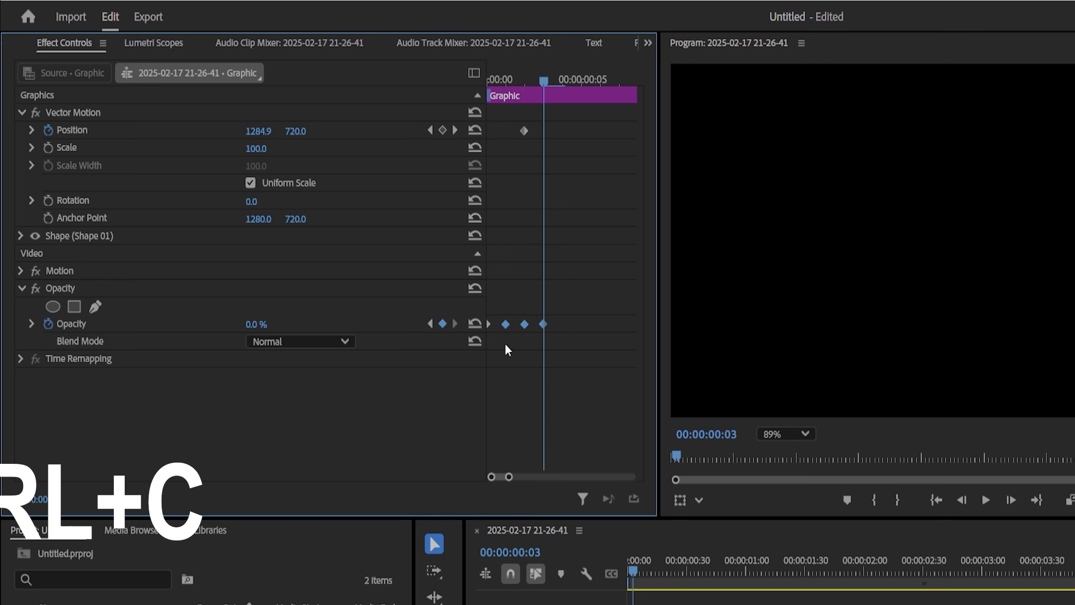
pyautogui.moveTo(547, 81); pyautogui.dragTo(557, 79)
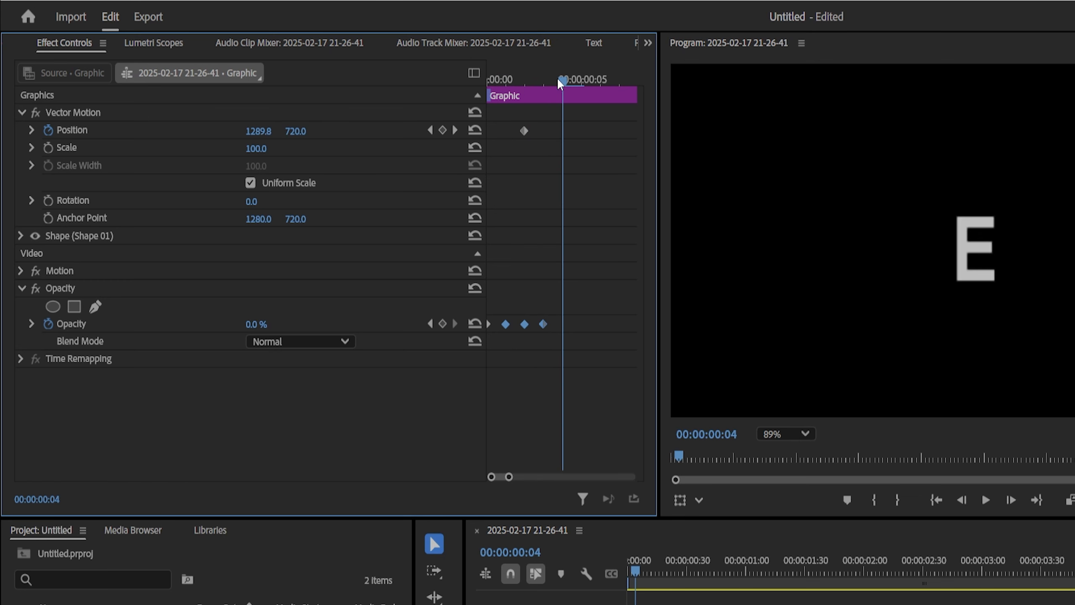
pyautogui.hotkey('ctrl', 'v')
pyautogui.hotkey('ctrl', 'v')
pyautogui.moveTo(544, 305); pyautogui.dragTo(492, 342)
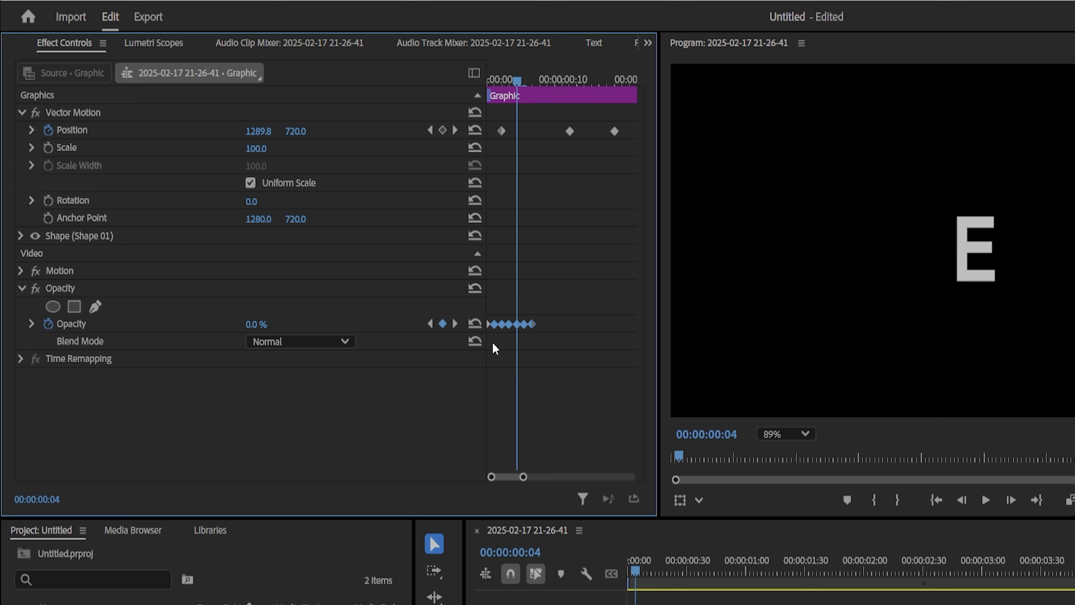
pyautogui.click(539, 79)
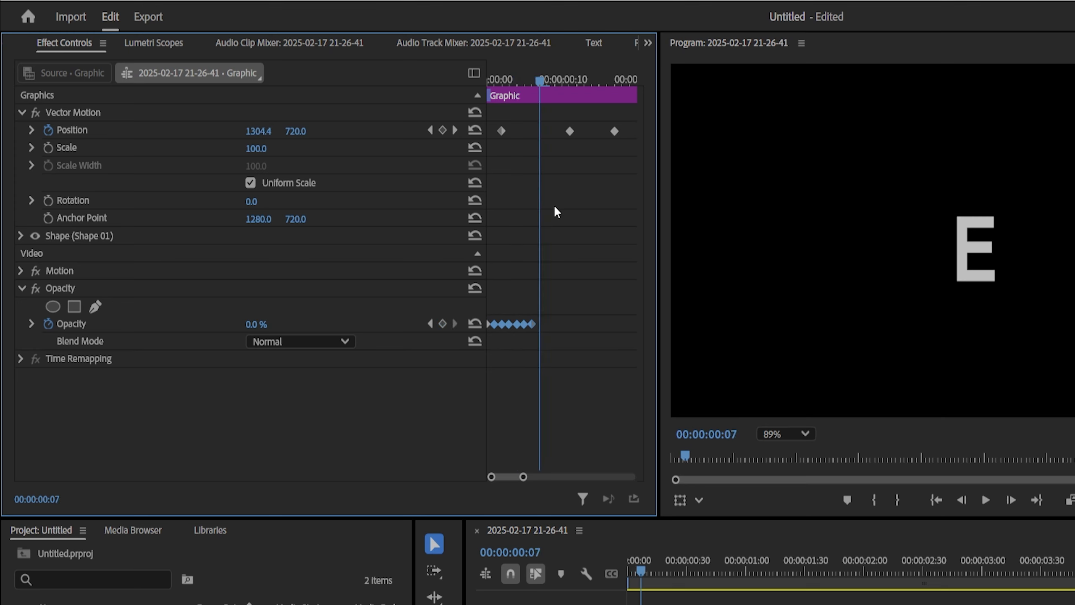
pyautogui.hotkey('ctrl', 'v')
pyautogui.moveTo(525, 476); pyautogui.dragTo(532, 476)
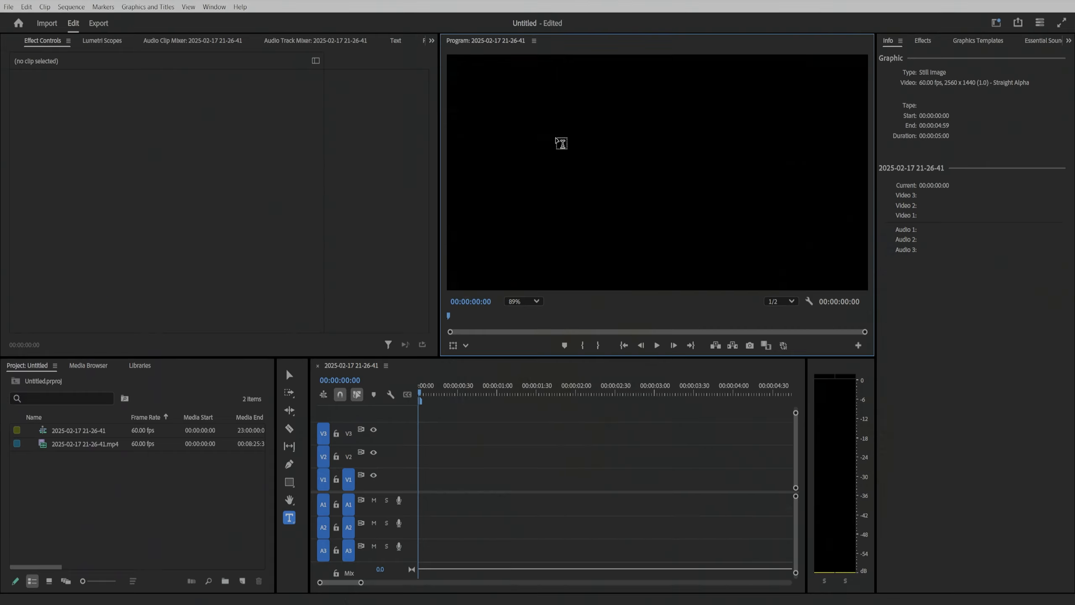
# Create a text layer reading 1 and duplicate it twice, making the copies read 2 and 3 side by side.
pyautogui.moveTo(555, 138); pyautogui.dragTo(590, 183)
pyautogui.moveTo(455, 255); pyautogui.dragTo(475, 281)
pyautogui.write('1')
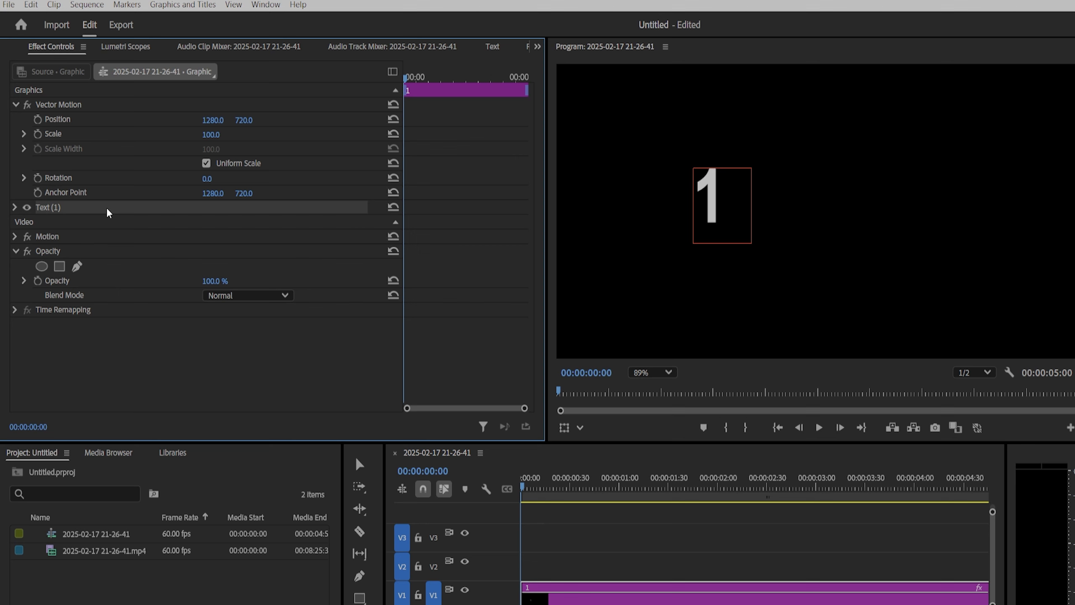
pyautogui.hotkey('ctrl', 'v')
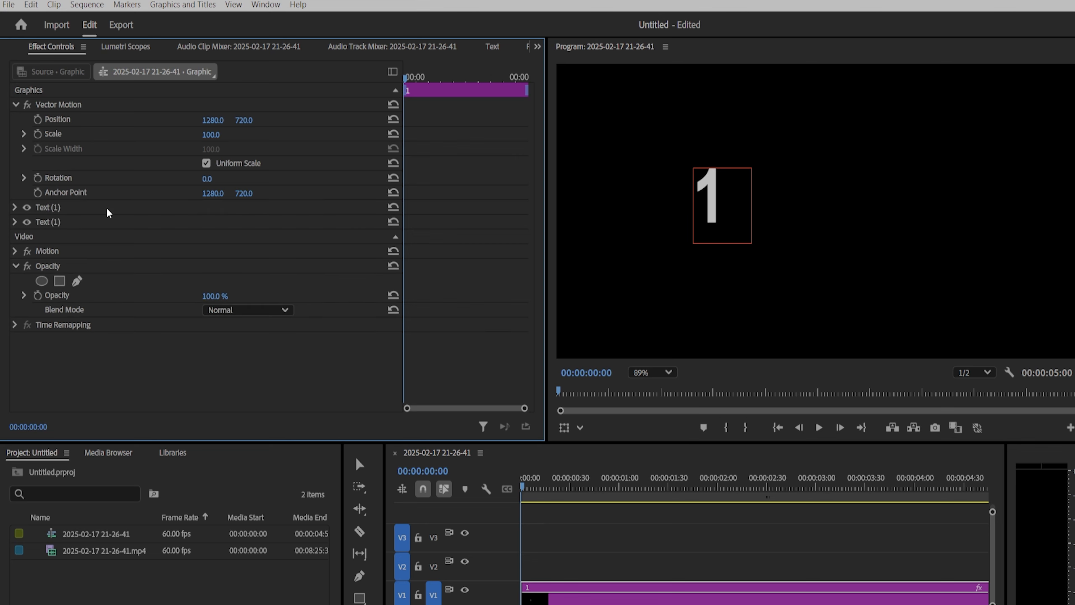
pyautogui.hotkey('ctrl', 'v')
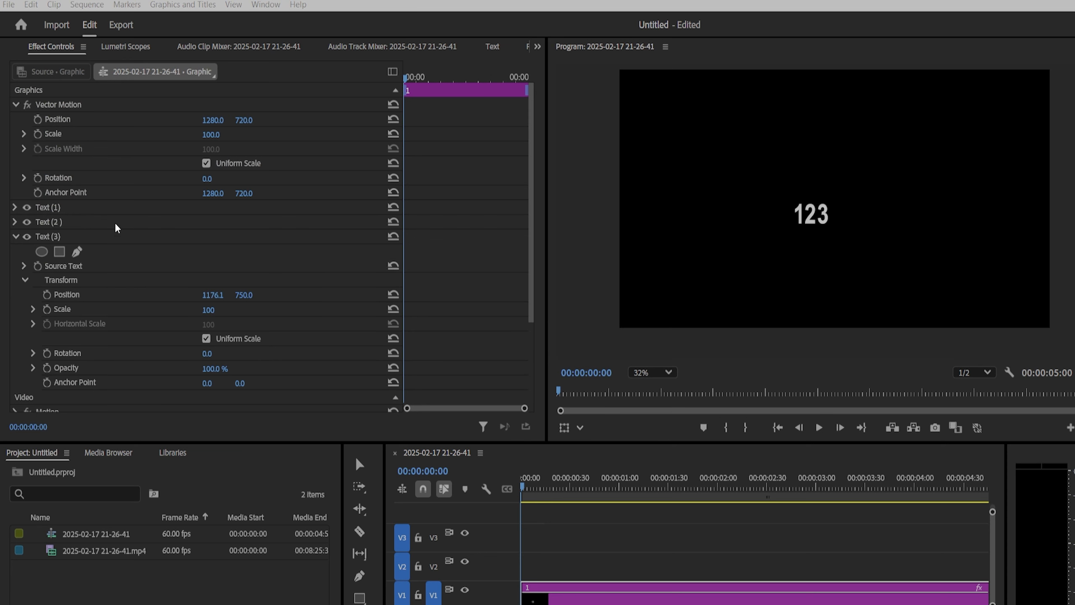
# Keyframe the Position of the 1 at 00:00:00:00 and raise it to Y 620 at 00:00:00:05.
pyautogui.moveTo(133, 207)
pyautogui.mouseDown()
pyautogui.moveTo(126, 220)
pyautogui.moveTo(149, 206)
pyautogui.mouseUp()
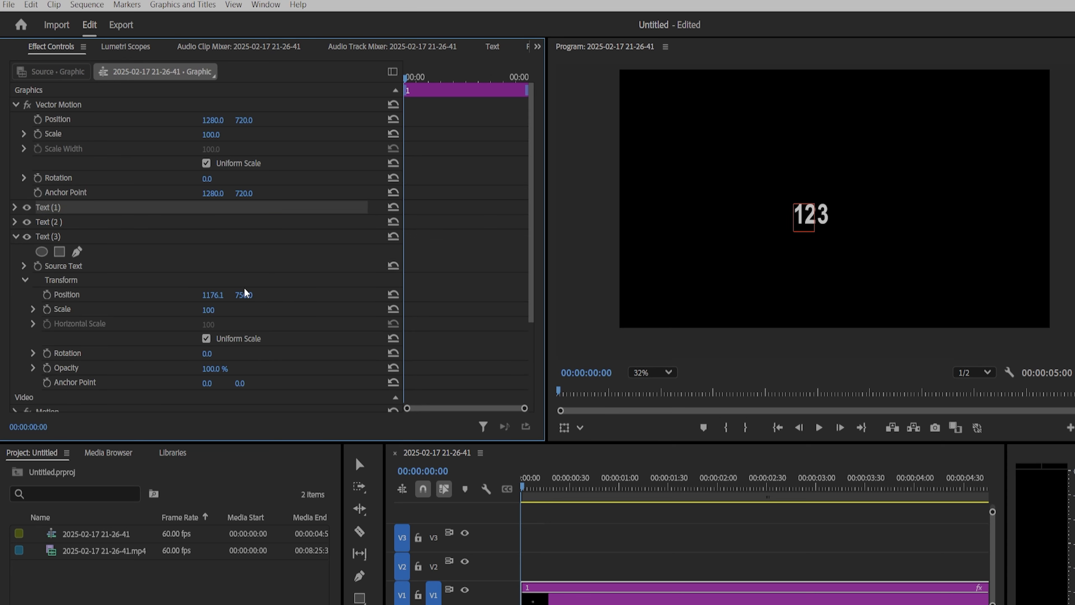
pyautogui.click(246, 301)
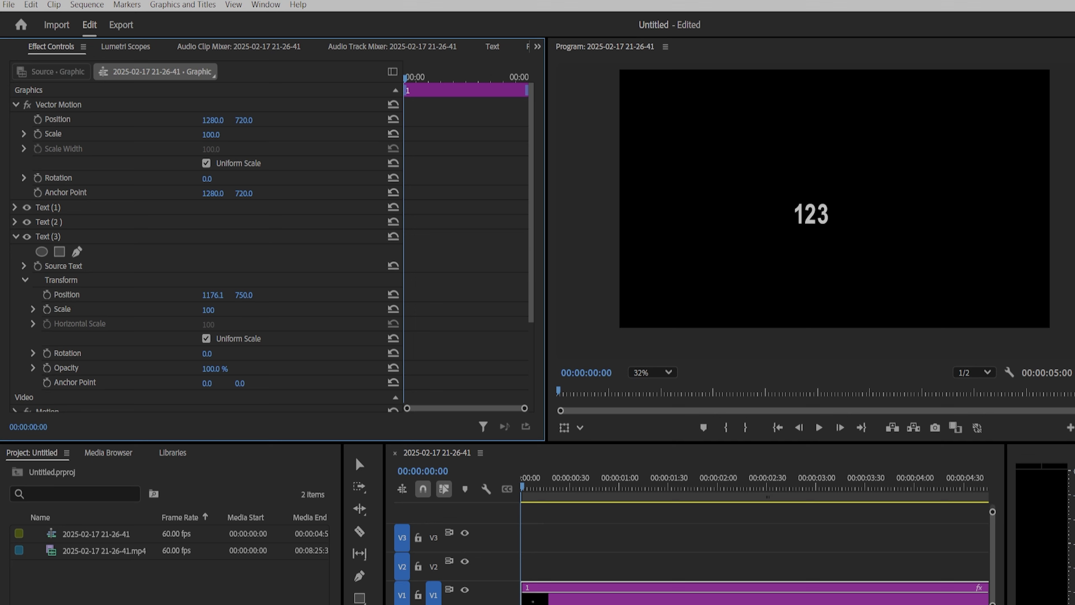
pyautogui.moveTo(244, 295)
pyautogui.mouseDown()
pyautogui.moveTo(261, 295)
pyautogui.moveTo(245, 295)
pyautogui.mouseUp()
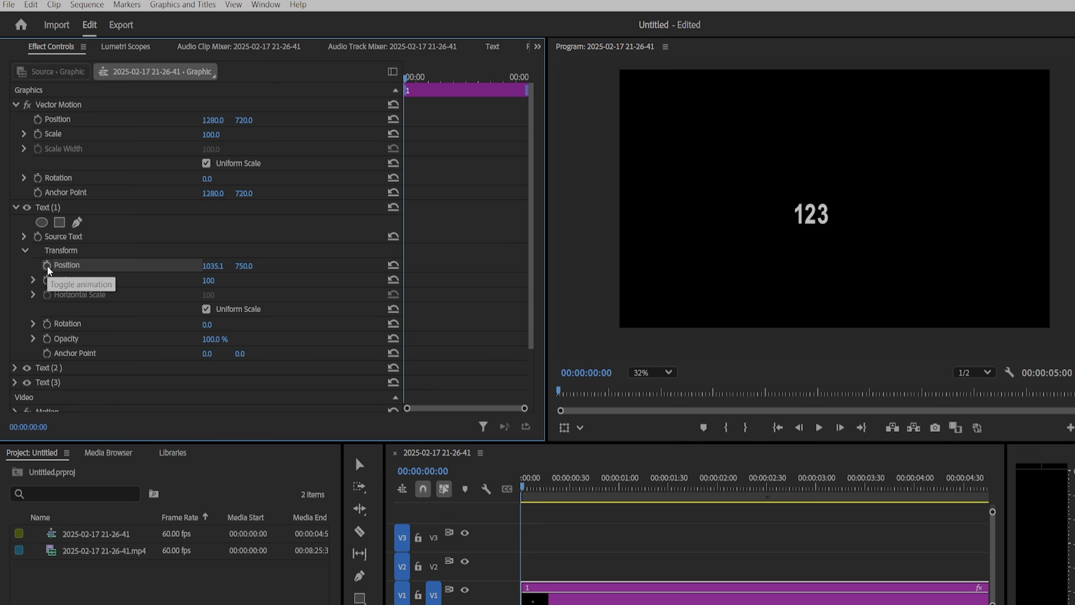
pyautogui.click(47, 267)
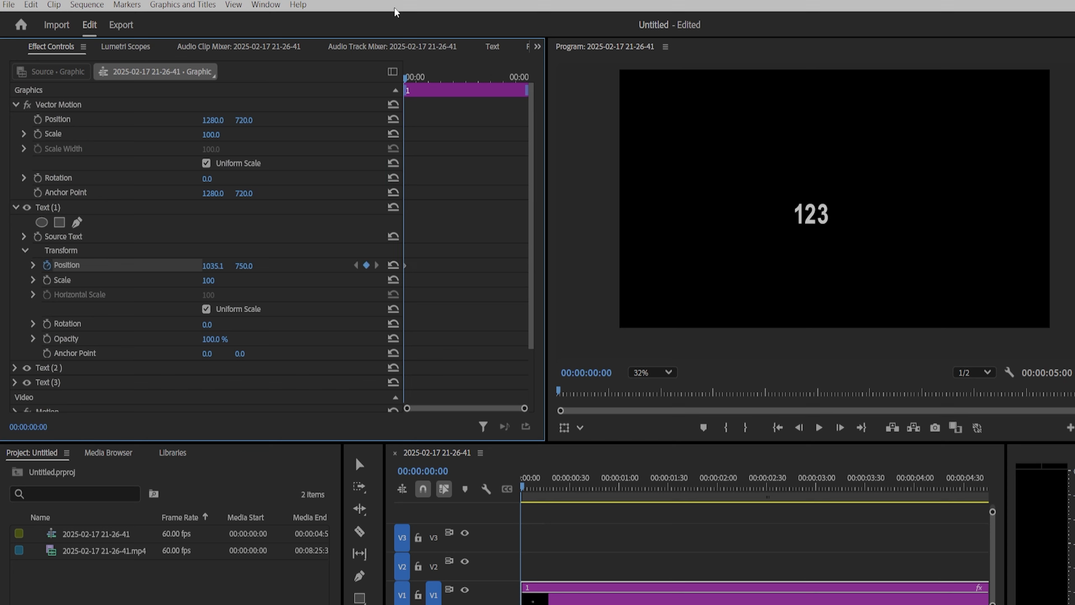
pyautogui.click(414, 78)
pyautogui.moveTo(415, 76); pyautogui.dragTo(419, 77)
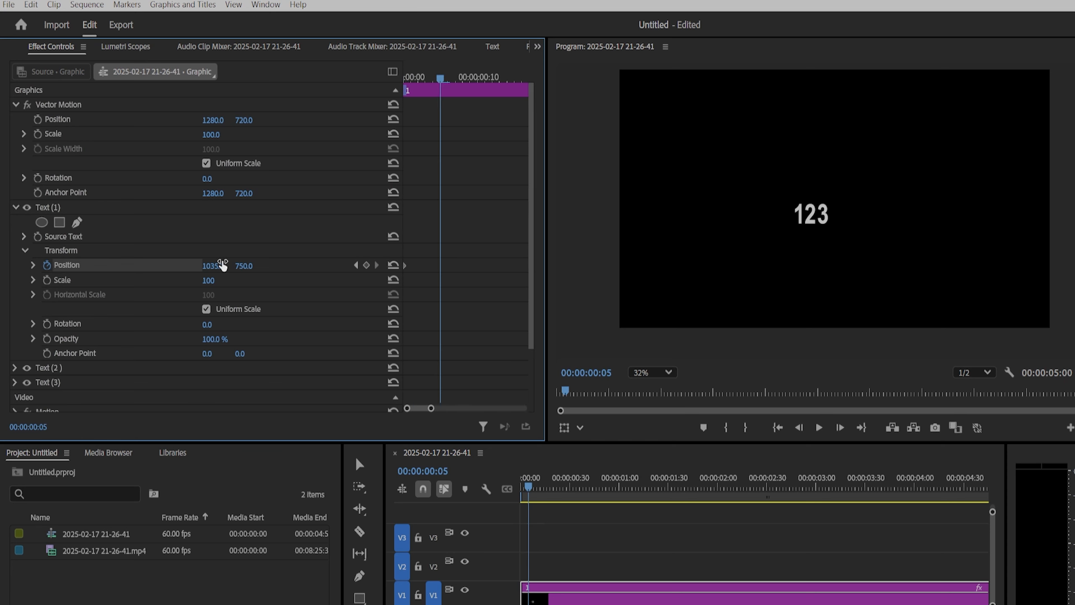
pyautogui.moveTo(248, 269); pyautogui.dragTo(249, 266)
pyautogui.moveTo(249, 266); pyautogui.dragTo(218, 266)
pyautogui.click(15, 207)
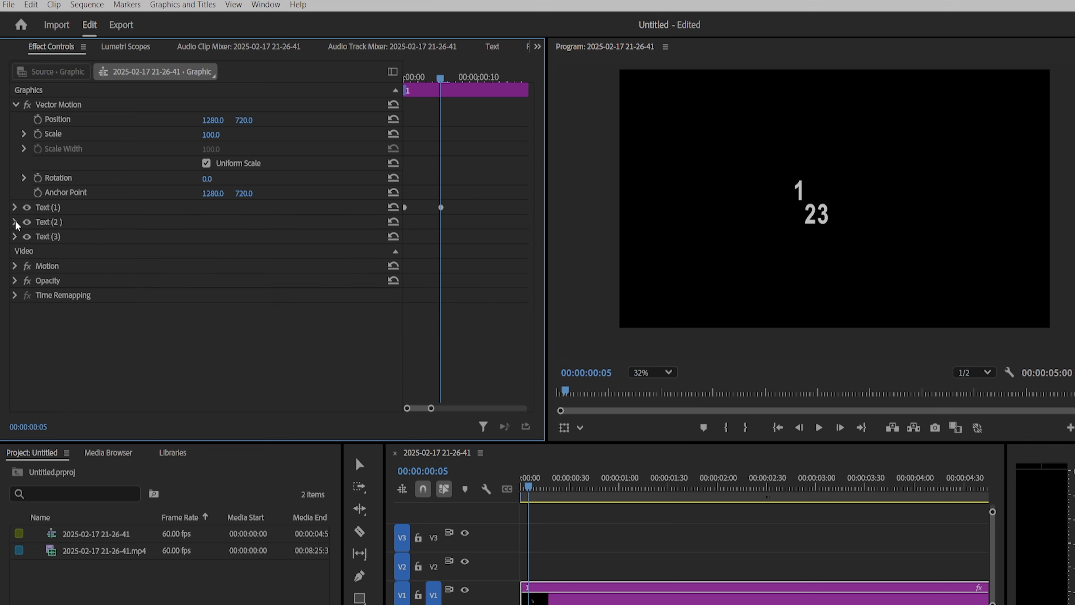
# Keyframe Position to raise the 2 level with the 1 between 00:00:00:05 and 00:00:00:10, and the 3 between 00:00:00:10 and 00:00:00:15.
pyautogui.click(16, 221)
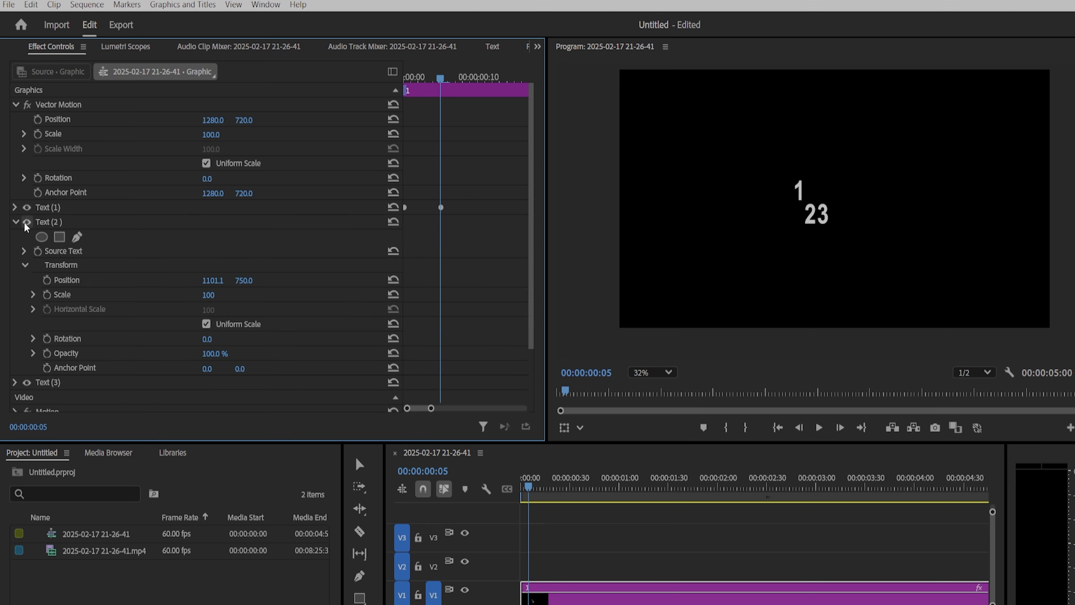
pyautogui.click(47, 280)
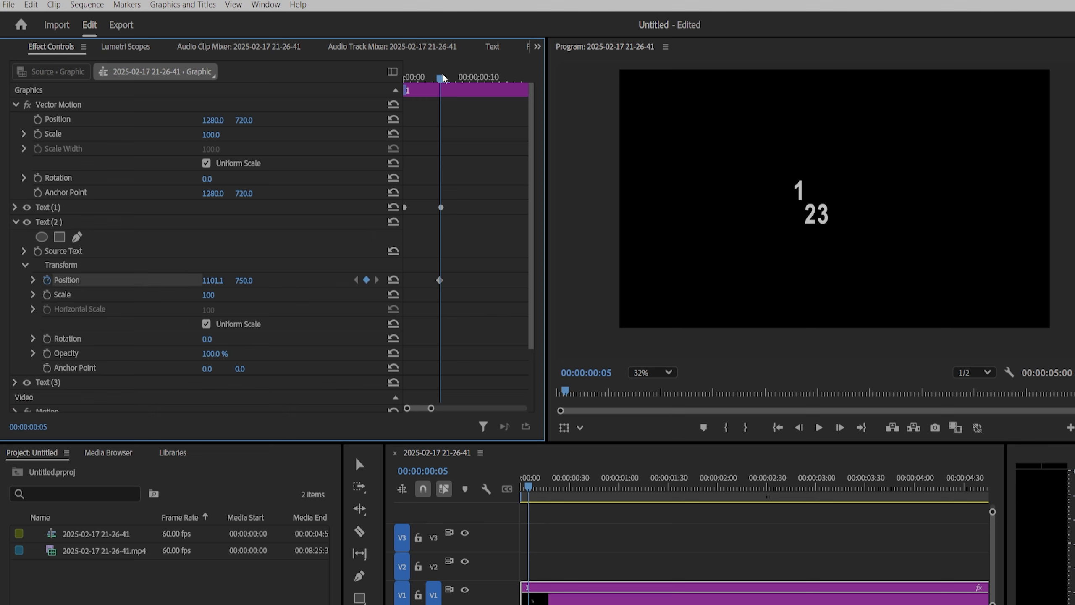
pyautogui.moveTo(442, 77); pyautogui.dragTo(478, 78)
pyautogui.click(250, 280)
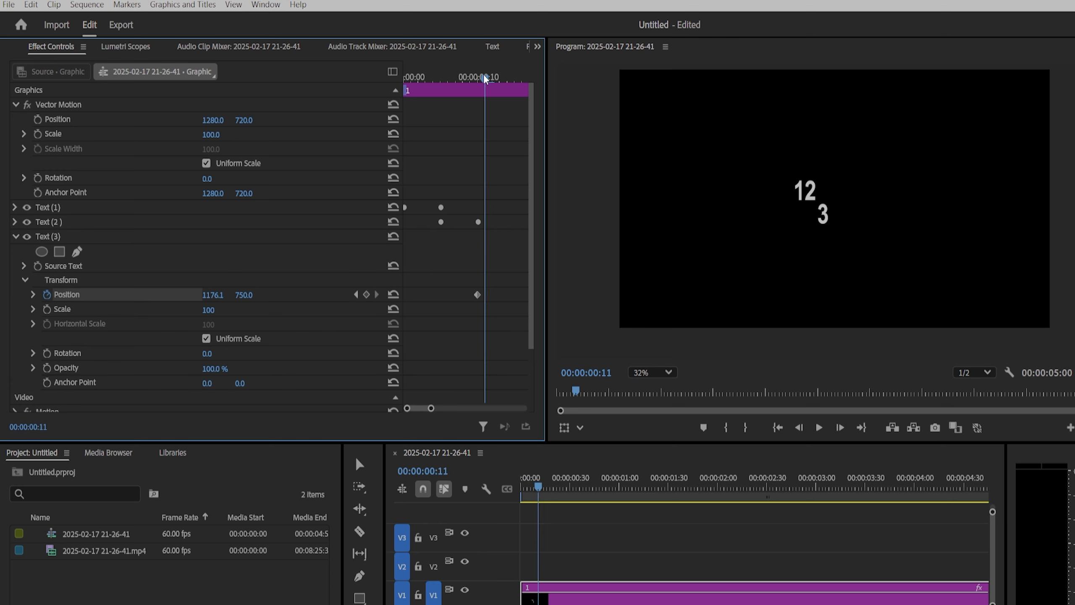
pyautogui.moveTo(485, 79)
pyautogui.mouseDown()
pyautogui.moveTo(400, 86)
pyautogui.moveTo(429, 86)
pyautogui.moveTo(393, 71)
pyautogui.moveTo(490, 60)
pyautogui.mouseUp()
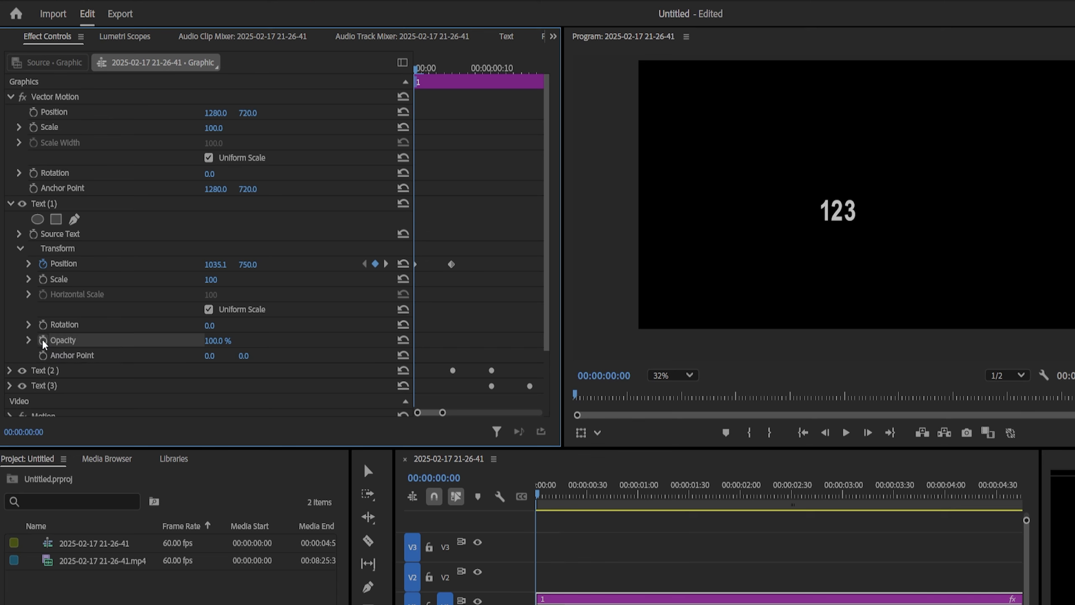
# Keyframe the Opacity of the 1 from 0% at 00:00:00:00 to 100% at 00:00:00:05.
pyautogui.click(43, 340)
pyautogui.click(222, 340)
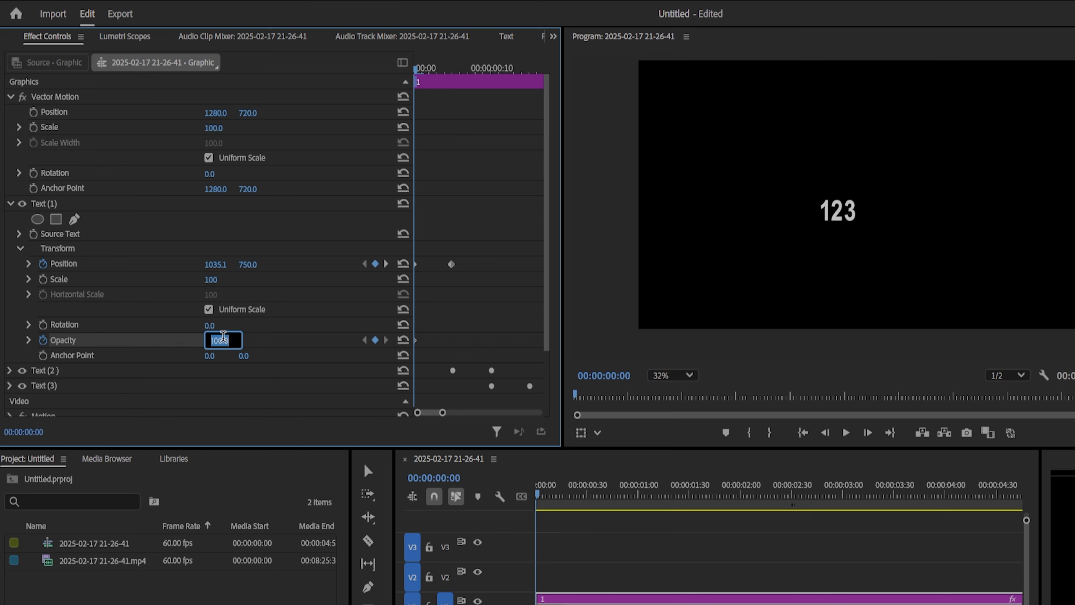
pyautogui.write('0')
pyautogui.press('Return')
pyautogui.moveTo(417, 66); pyautogui.dragTo(453, 64)
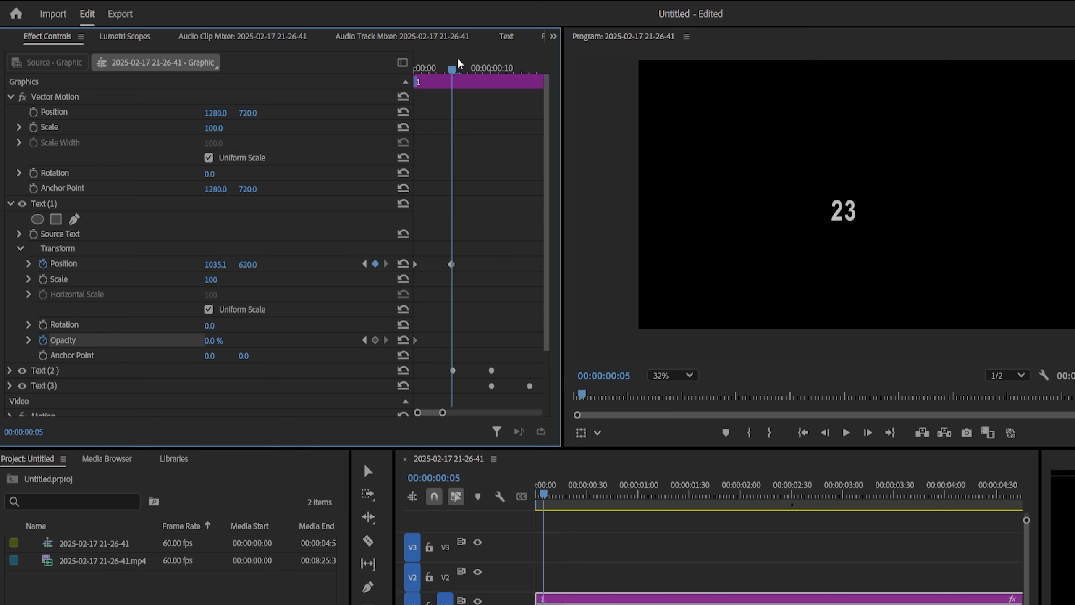
pyautogui.click(214, 340)
pyautogui.write('10')
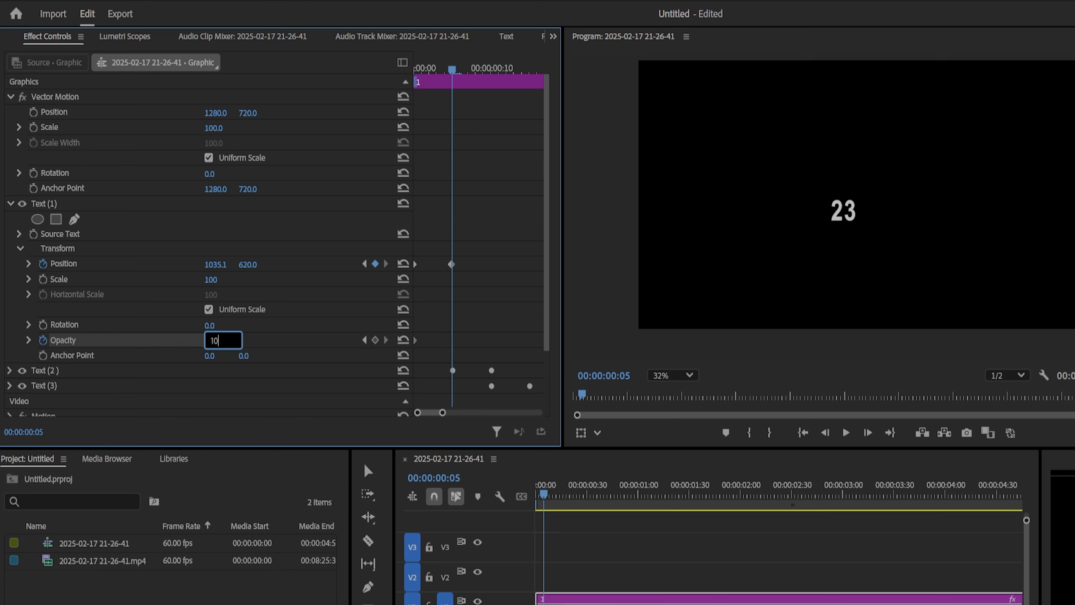
pyautogui.write('0')
pyautogui.press('Return')
pyautogui.click(9, 203)
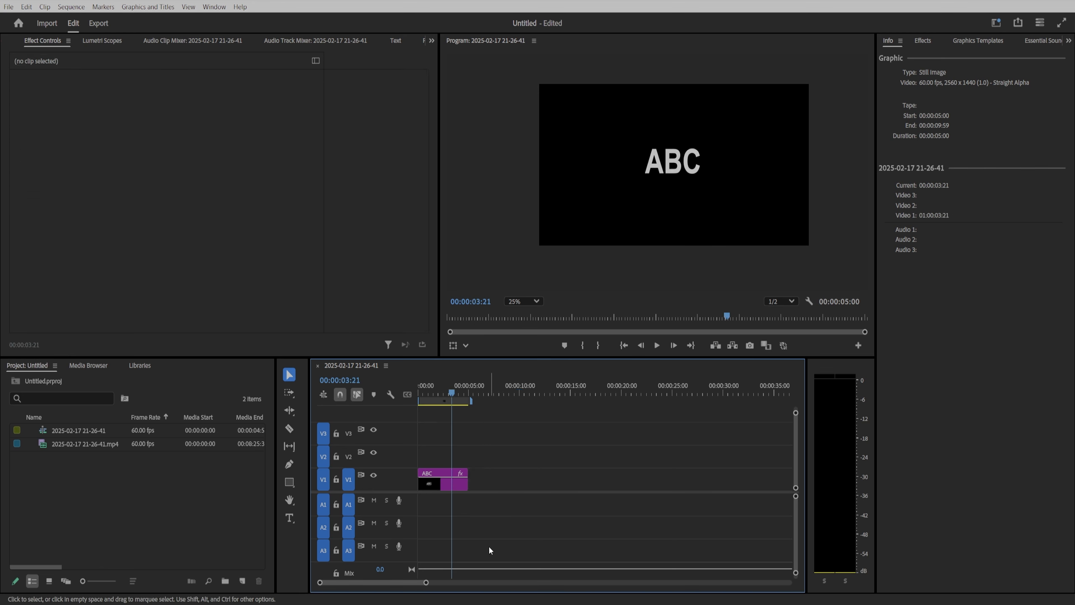
# Duplicate the ABC title clip at 00:00:05:00, directly after the original, and change the copy's text to 123.
pyautogui.hotkey('ctrl', 'c')
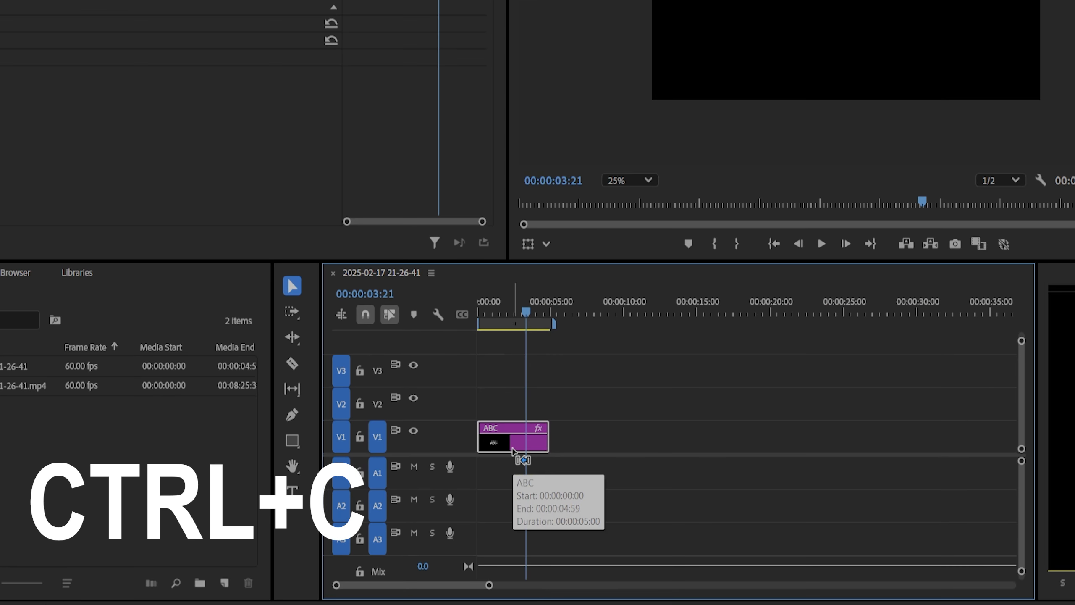
pyautogui.moveTo(532, 301); pyautogui.dragTo(549, 302)
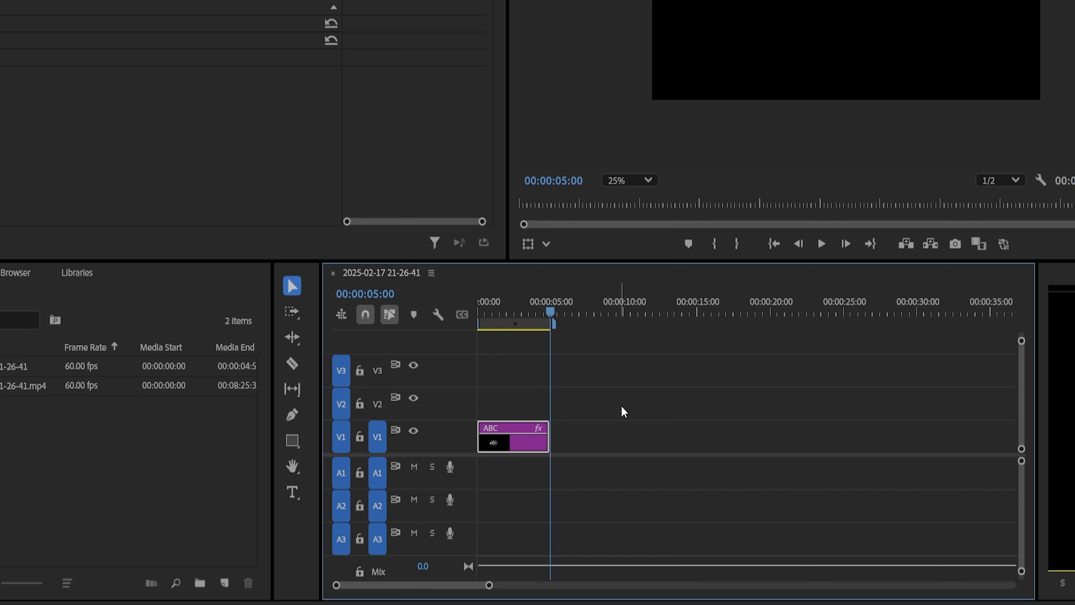
pyautogui.hotkey('ctrl', 'v')
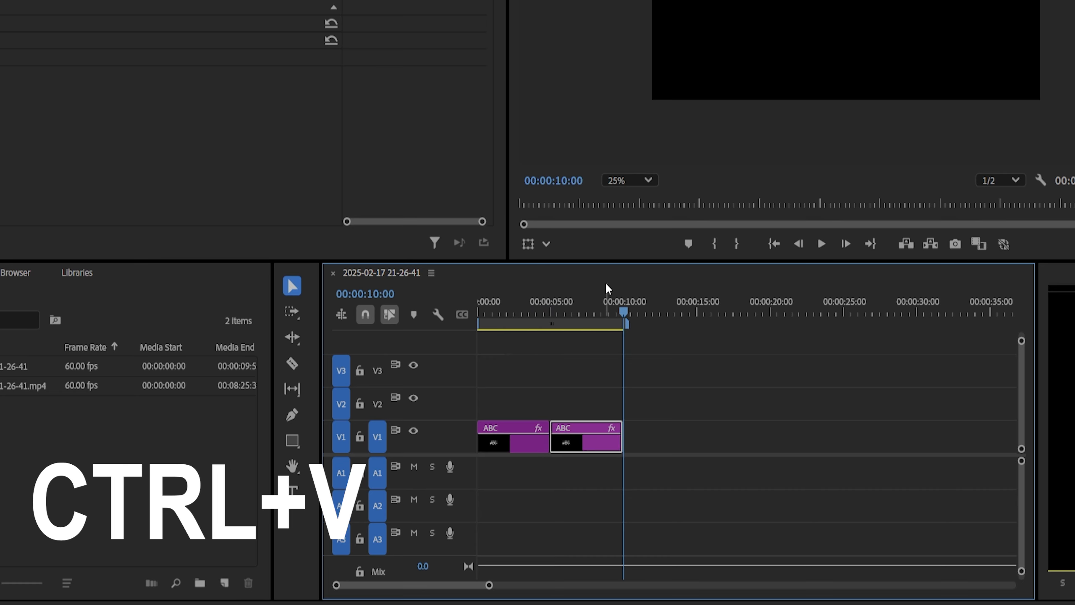
pyautogui.moveTo(605, 284); pyautogui.dragTo(589, 293)
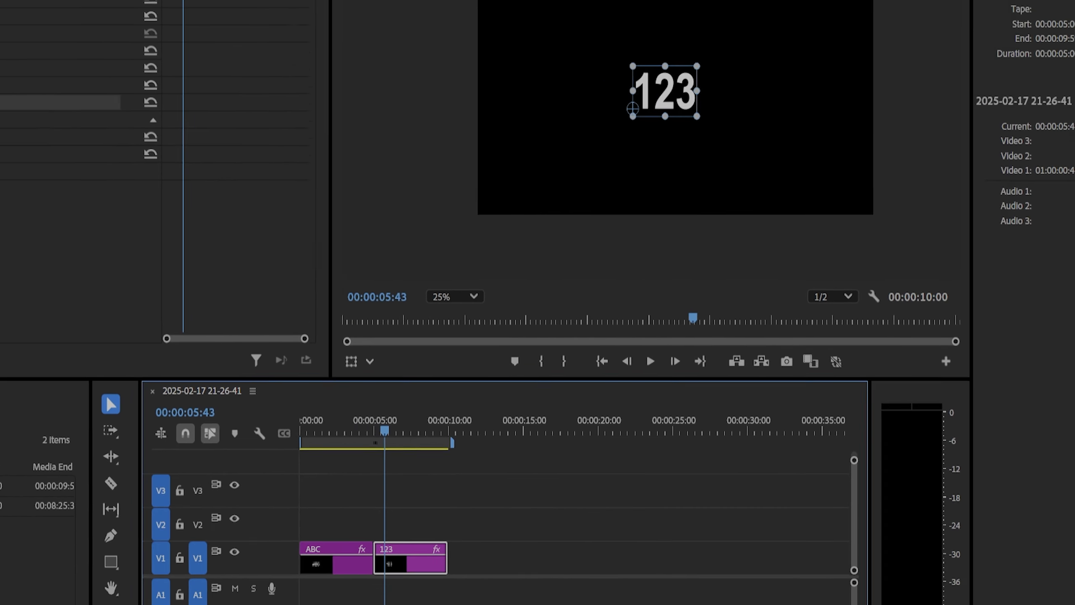
# Find the Morph Cut transition and apply it at the cut between the ABC and 123 clips.
pyautogui.click(849, 41)
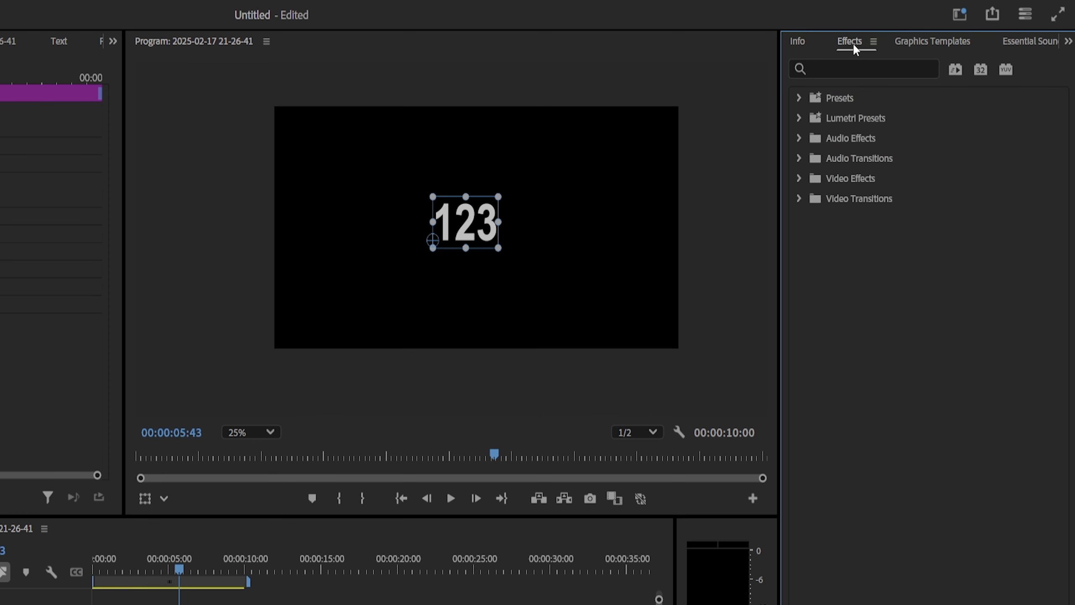
pyautogui.click(875, 70)
pyautogui.write('morph')
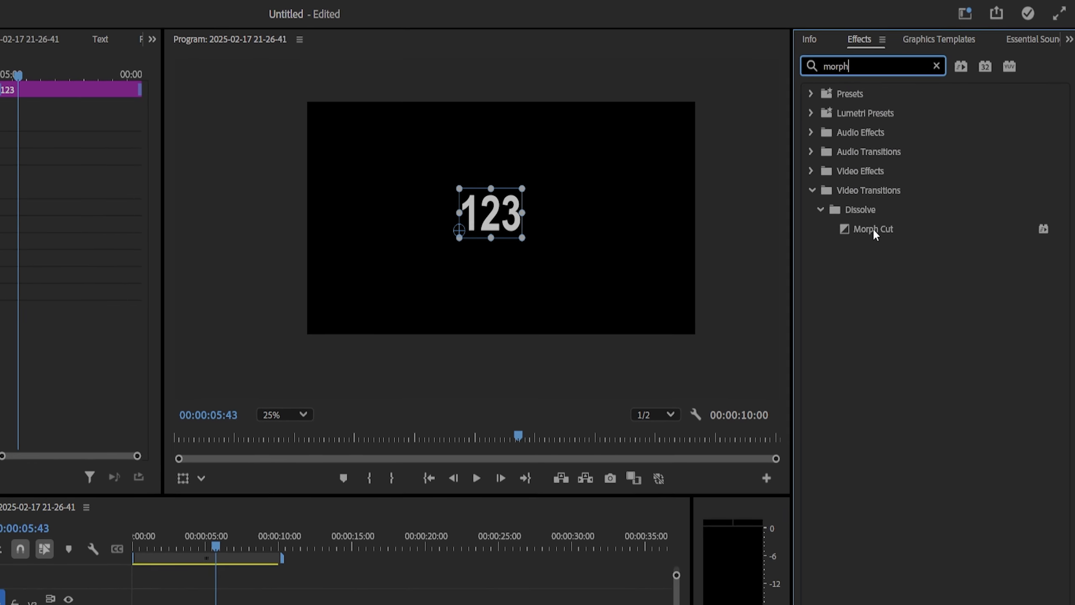
pyautogui.click(874, 230)
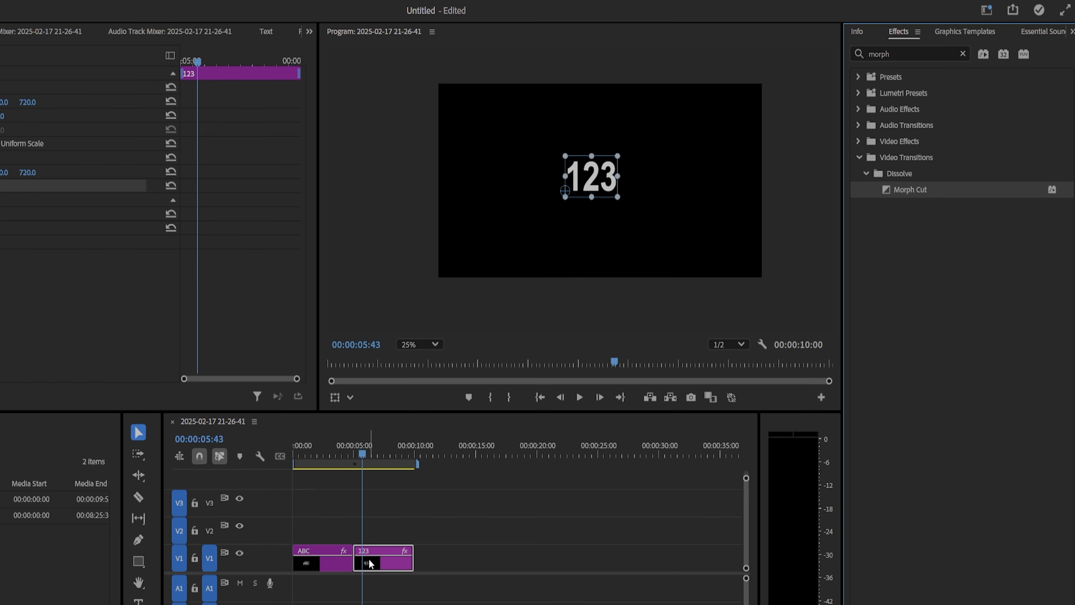
pyautogui.moveTo(369, 563); pyautogui.dragTo(356, 561)
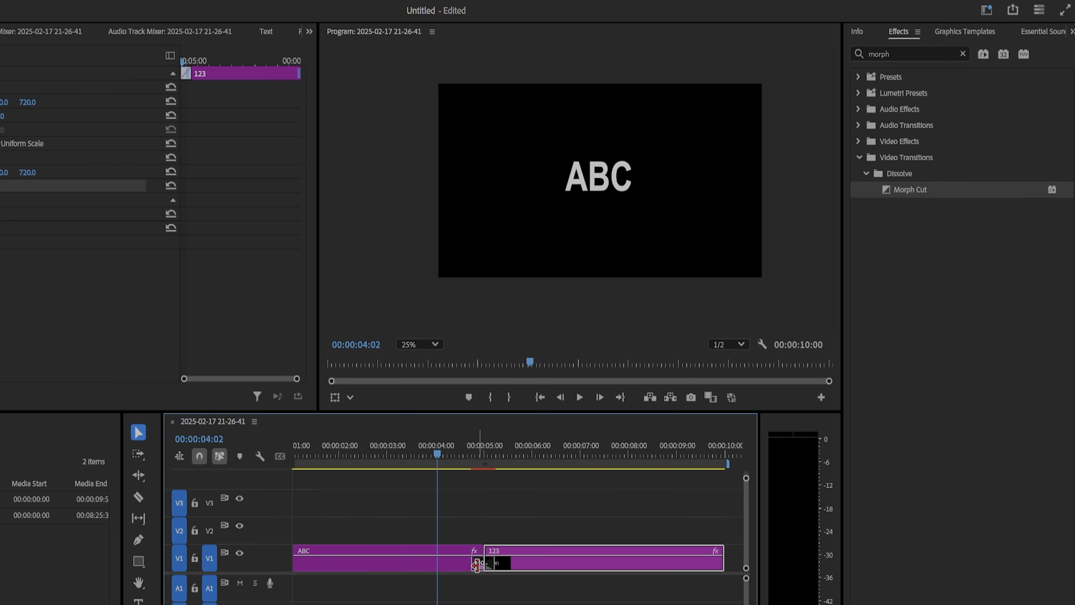
pyautogui.doubleClick(483, 563)
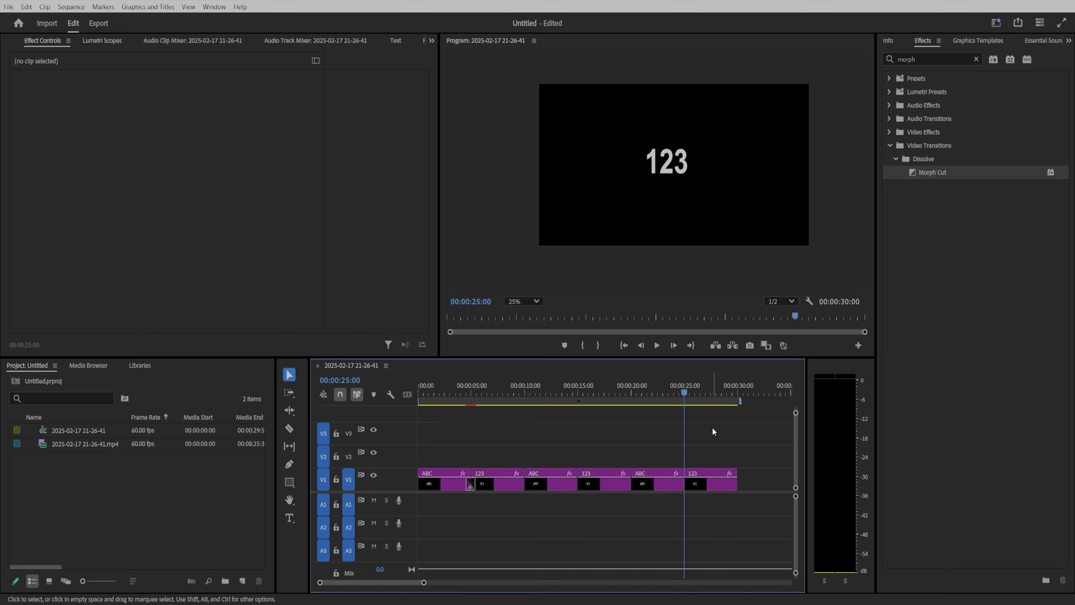
# Select all the ABC and 123 edit points on V1 together and apply the default transition to them.
pyautogui.moveTo(712, 427); pyautogui.dragTo(482, 508)
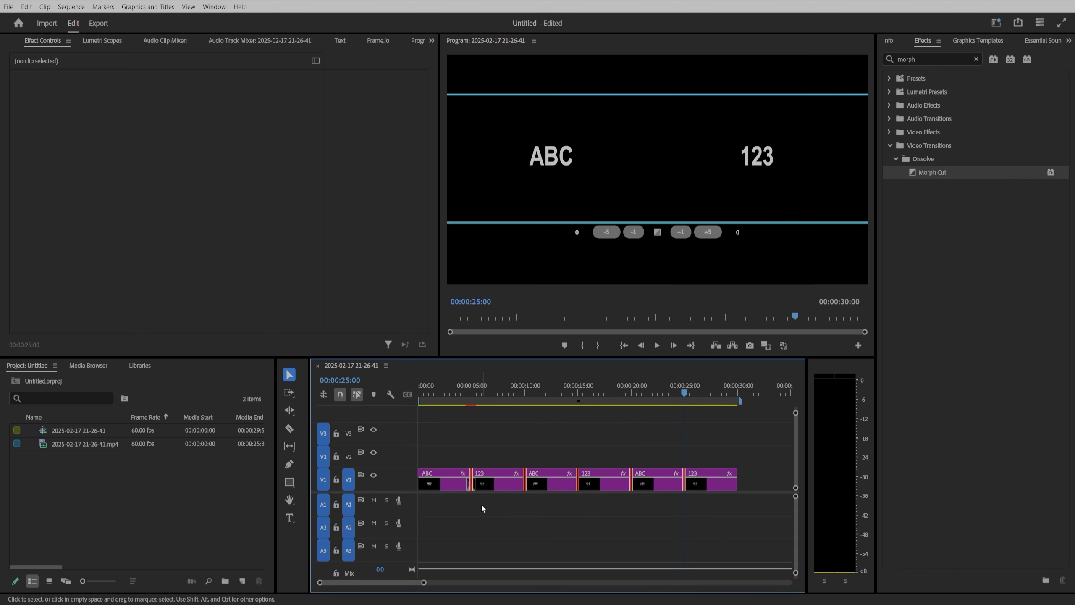
pyautogui.hotkey('ctrl', 'd')
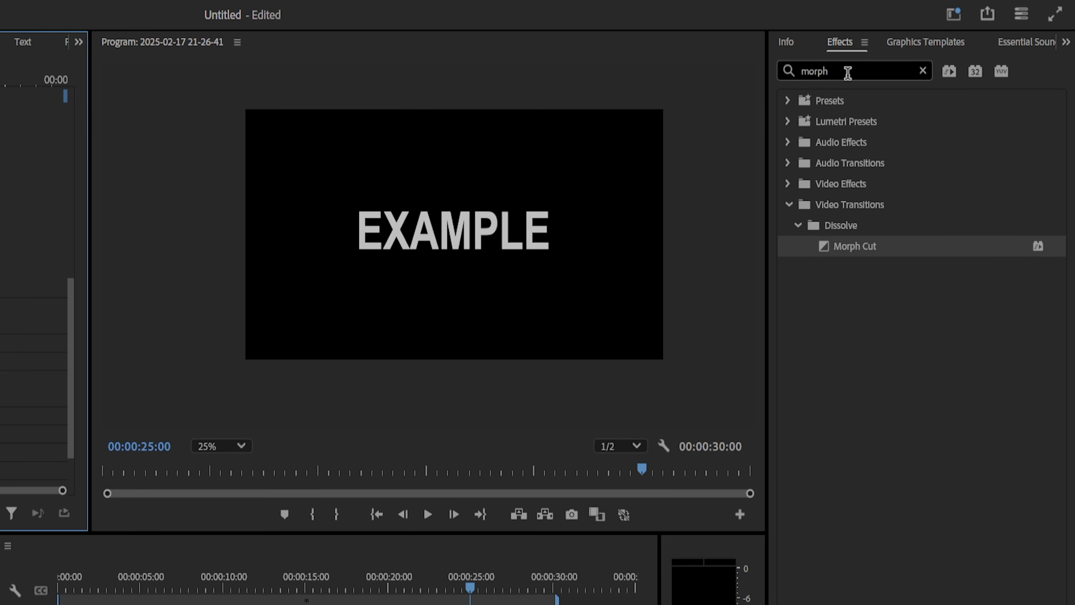
# Search the effects for "transform" and apply the Transform effect to the EXAMPLE title clip.
pyautogui.press('BackSpace')
pyautogui.press('BackSpace')
pyautogui.press('BackSpace')
pyautogui.press('BackSpace')
pyautogui.press('BackSpace')
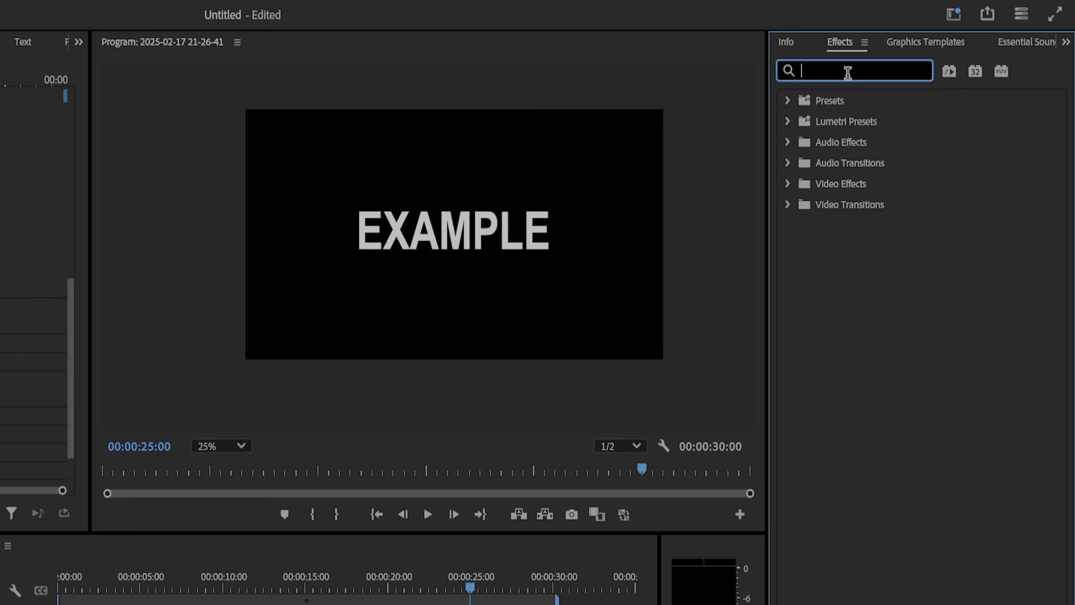
pyautogui.write('transform')
pyautogui.moveTo(960, 293); pyautogui.dragTo(340, 567)
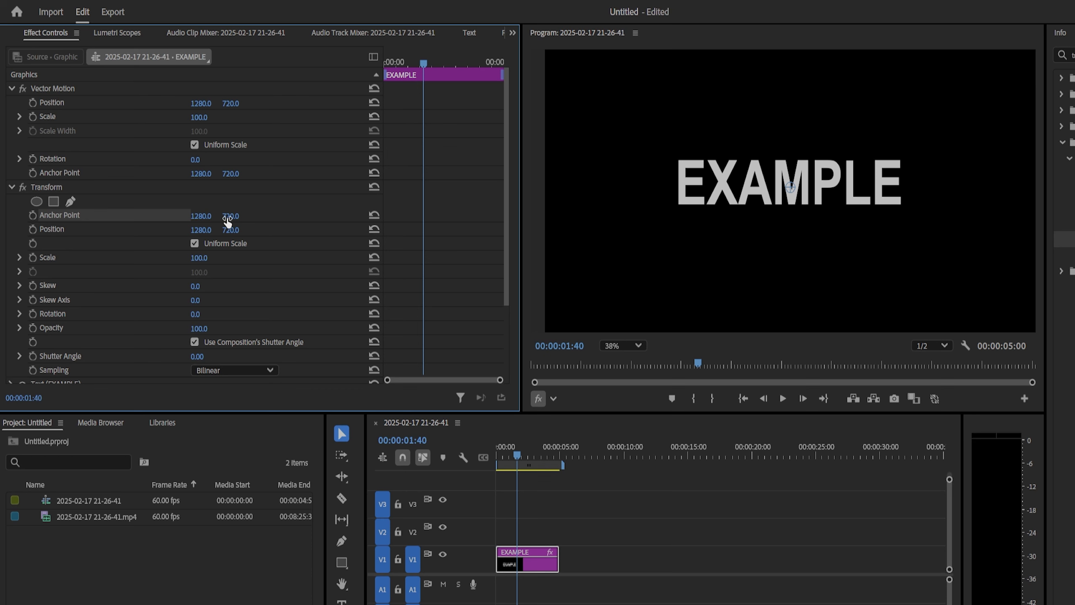
# Keyframe the Transform effect's Scale at 00:00:00:00 with a value of 70.
pyautogui.press('Home')
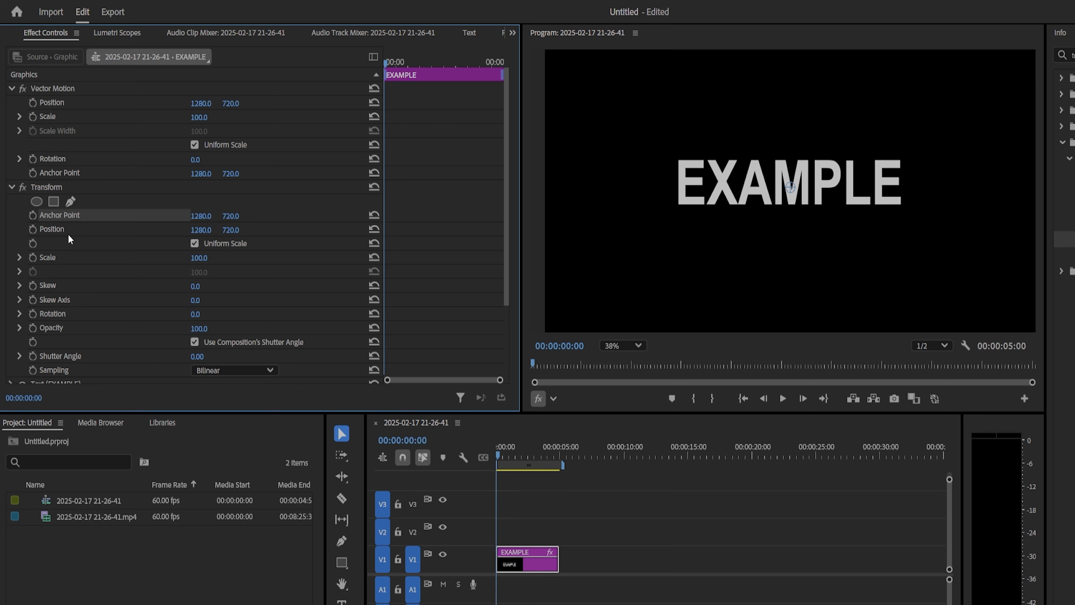
pyautogui.click(32, 255)
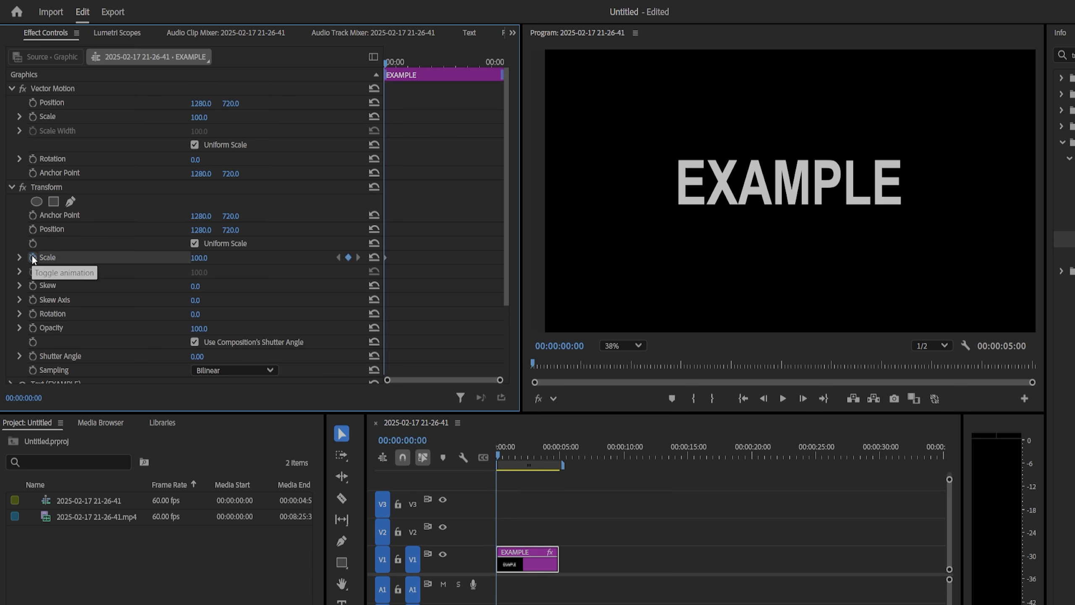
pyautogui.click(205, 258)
pyautogui.write('70')
pyautogui.press('Return')
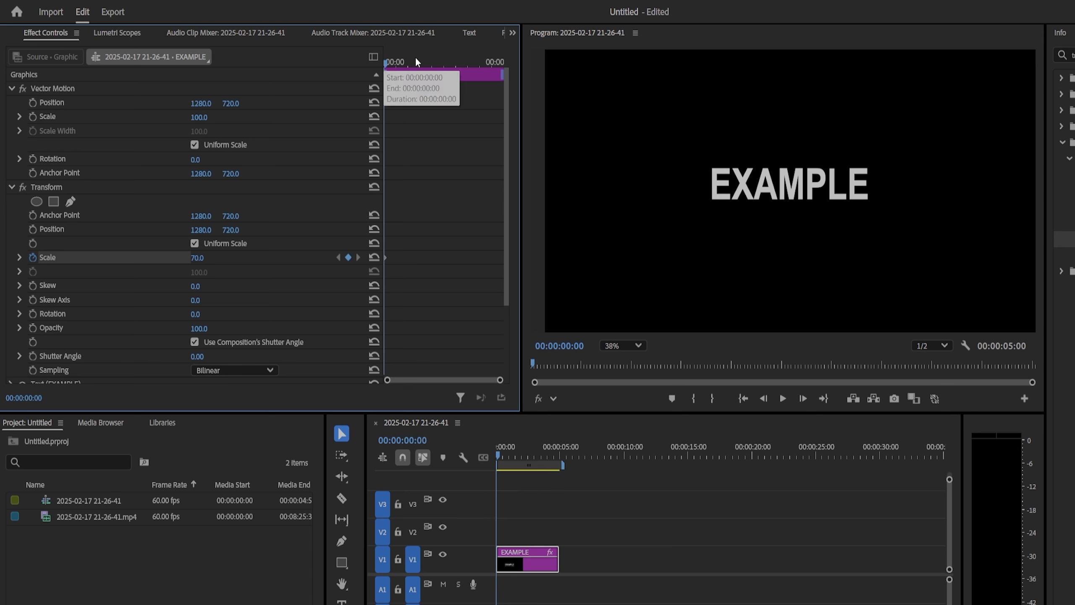
# Move five frames forward to 00:00:00:05 and set the Transform Scale to 100.
pyautogui.scroll(5, 342, 71)
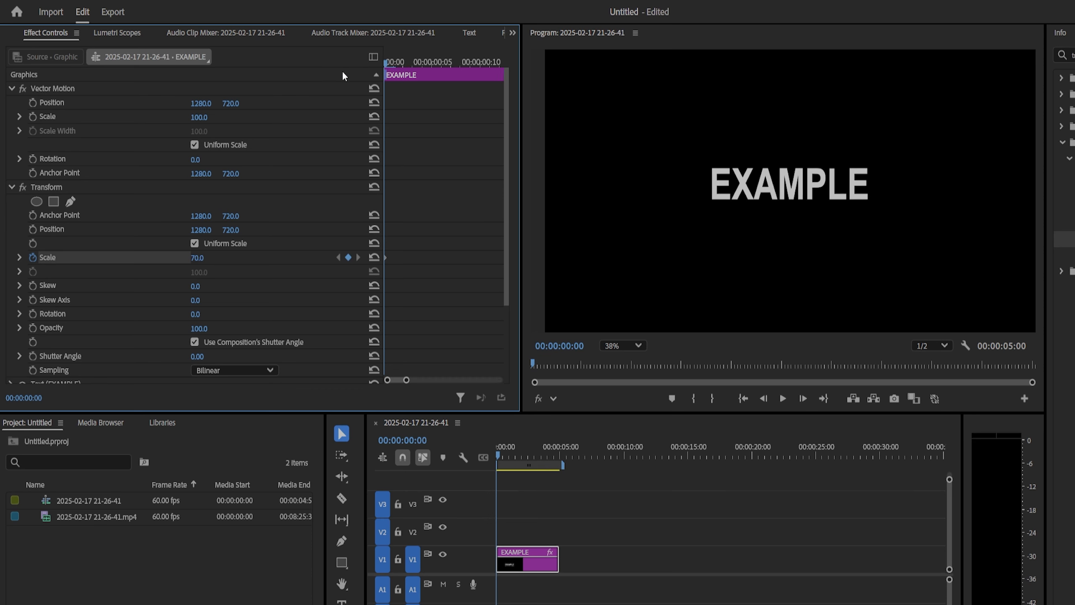
pyautogui.hotkey('shift', '.')
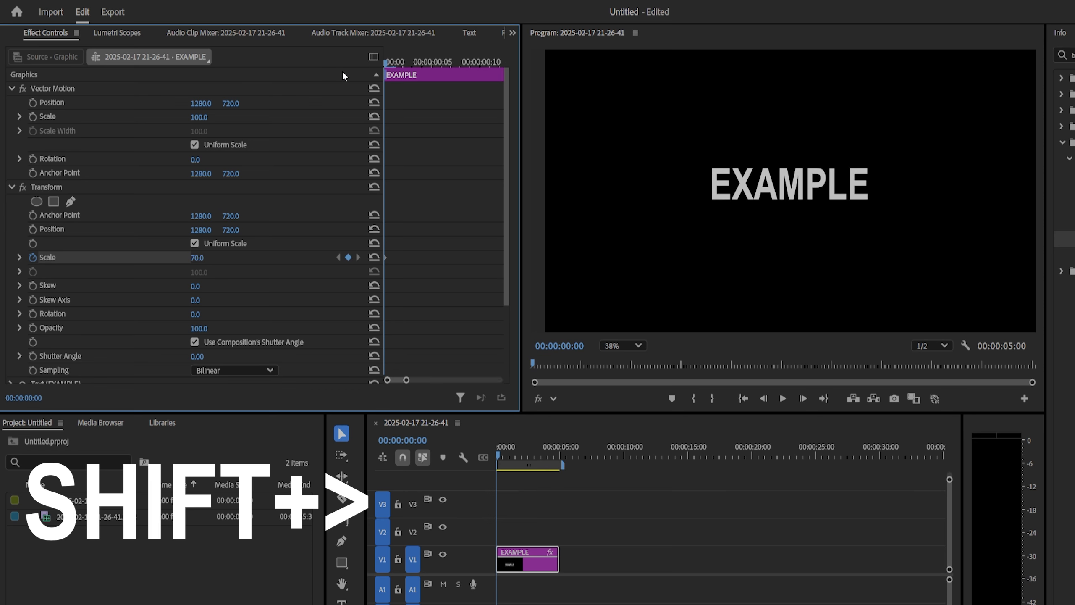
pyautogui.hotkey('shift', 'Right')
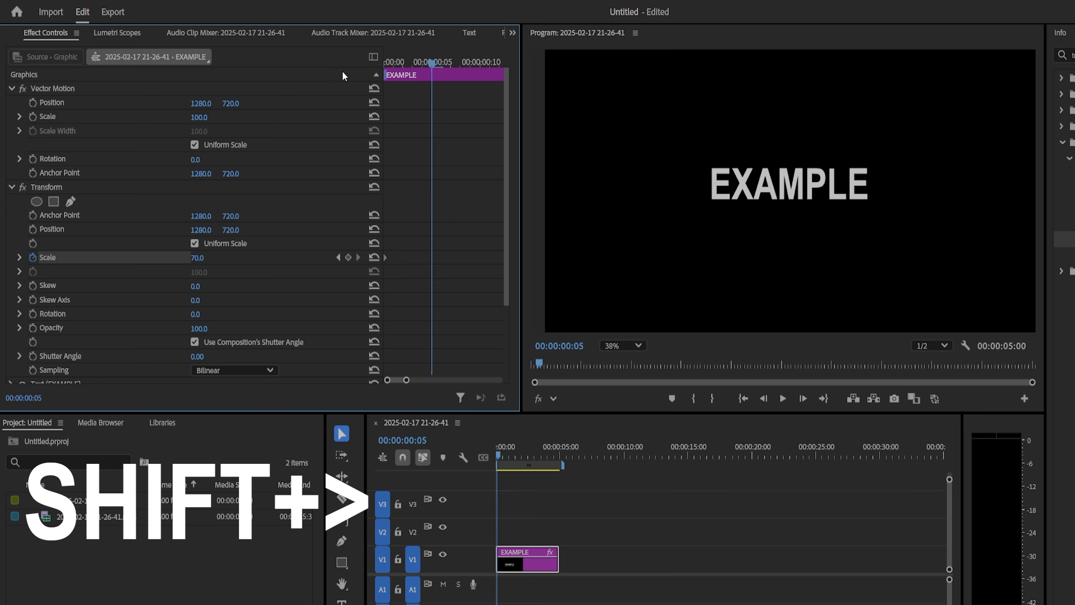
pyautogui.click(197, 258)
pyautogui.write('100')
pyautogui.press('Return')
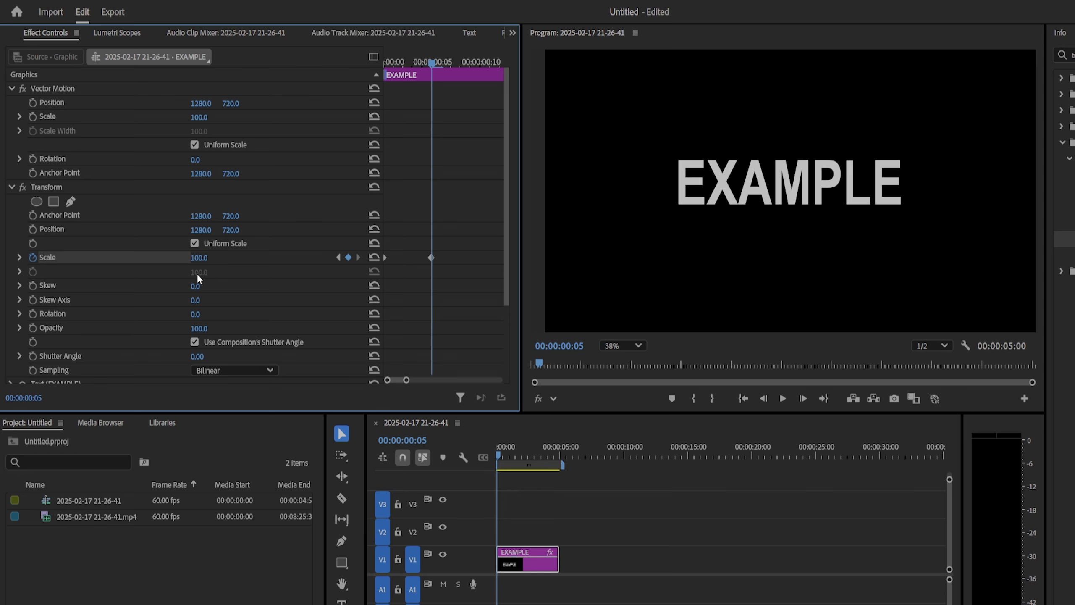
# Set the Transform effect's Shutter Angle to 360.
pyautogui.scroll(-2, 136, 311)
pyautogui.click(207, 315)
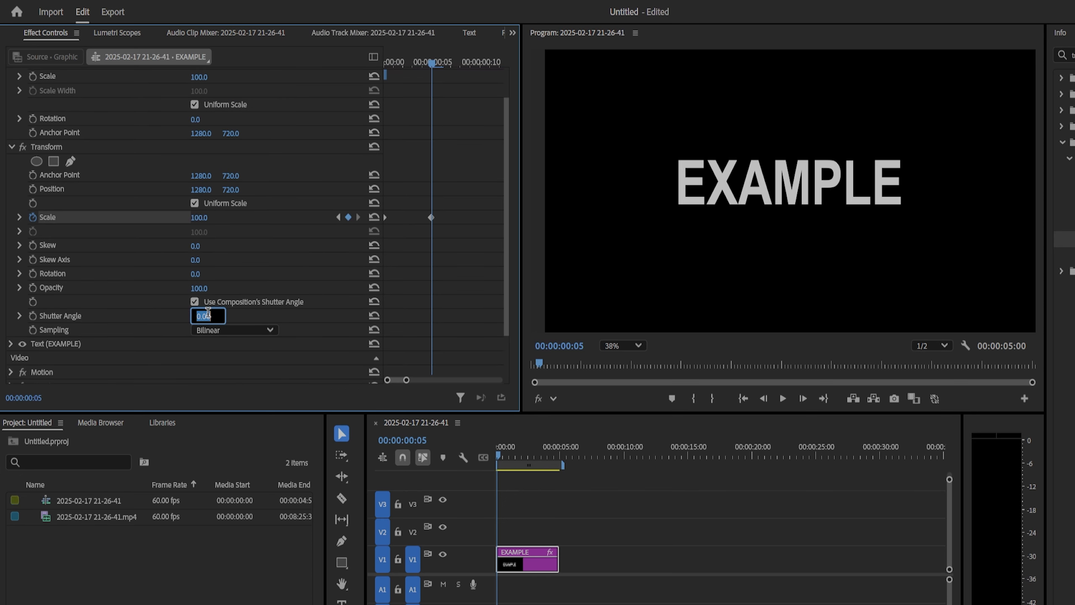
pyautogui.write('360')
pyautogui.press('Return')
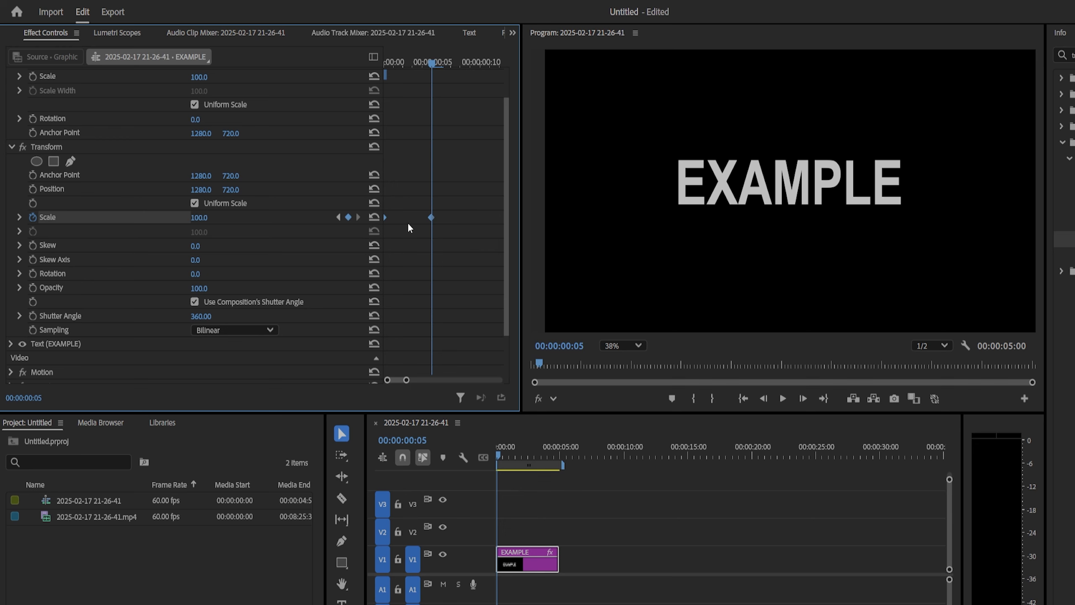
# Apply Ease In and Ease Out to both Transform Scale keyframes.
pyautogui.rightClick(431, 218)
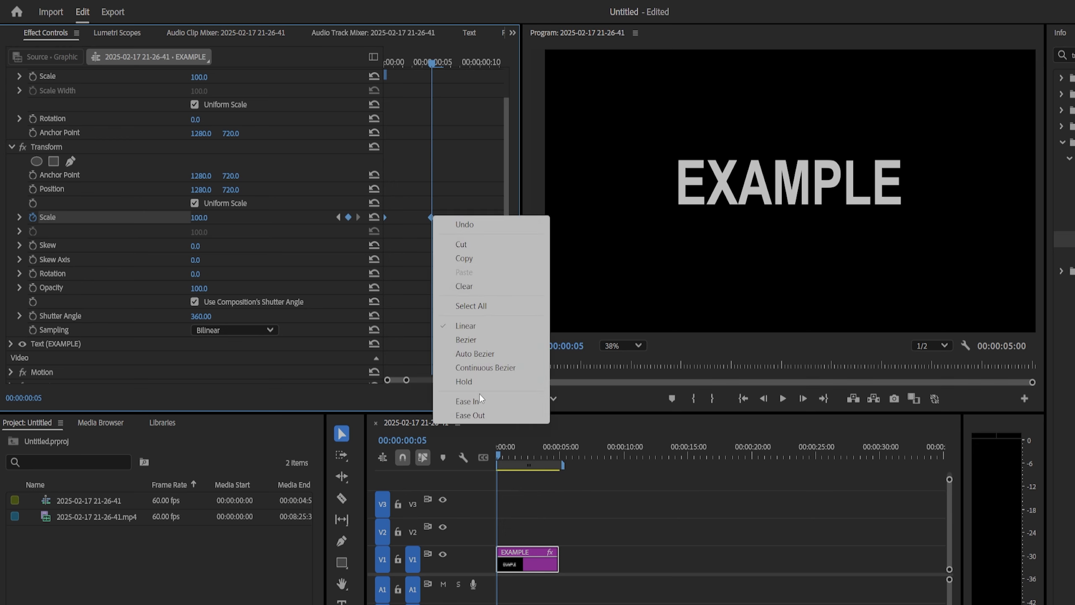
pyautogui.click(480, 398)
pyautogui.rightClick(432, 219)
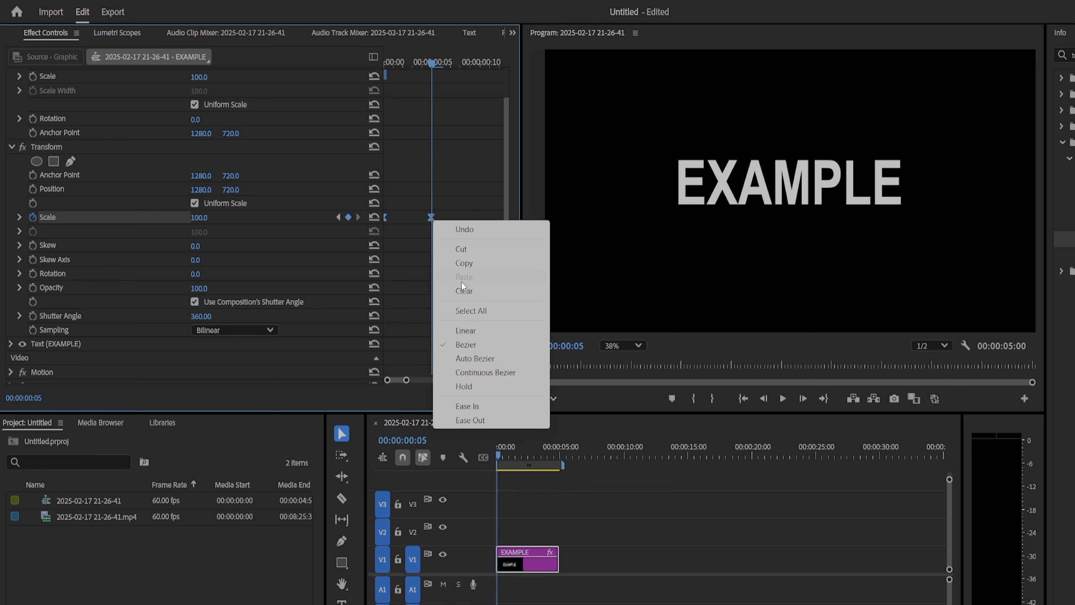
pyautogui.click(489, 419)
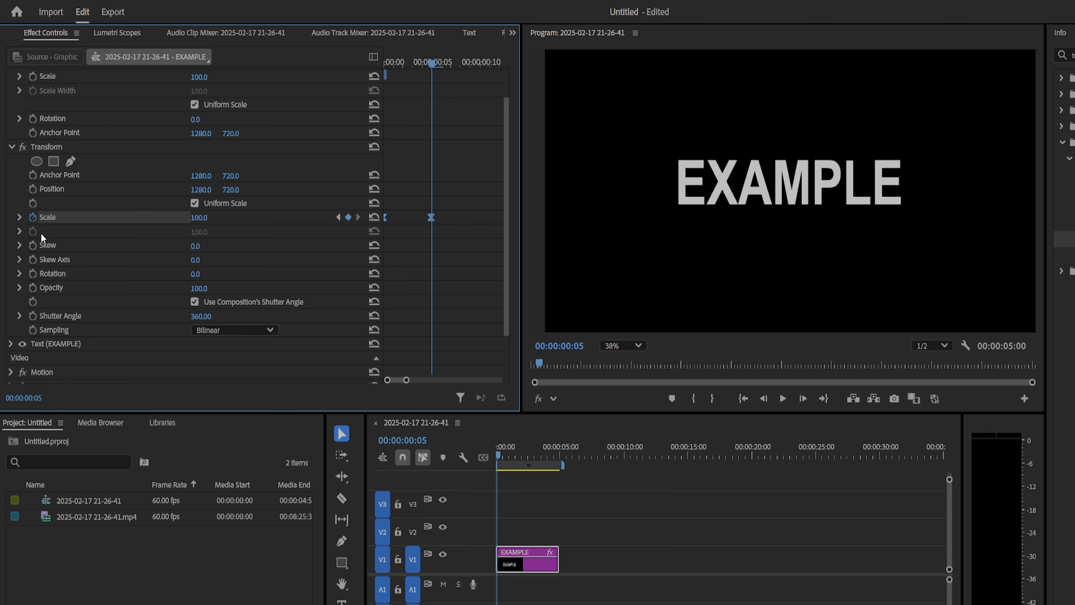
# Reshape the Scale velocity curve to peak at the first keyframe and slow down gradually into the second.
pyautogui.click(19, 216)
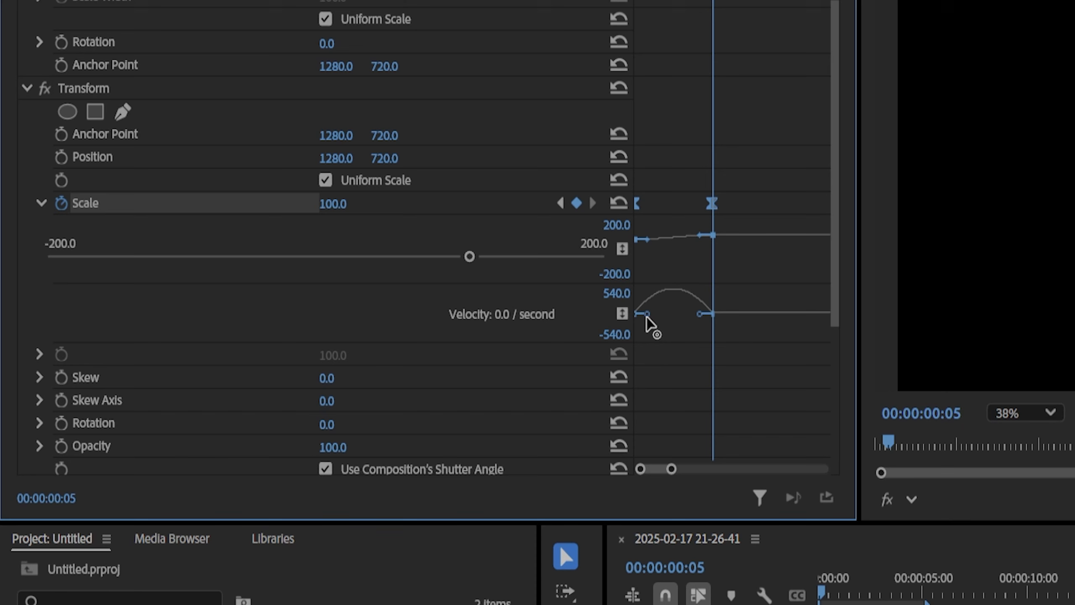
pyautogui.moveTo(645, 318); pyautogui.dragTo(631, 316)
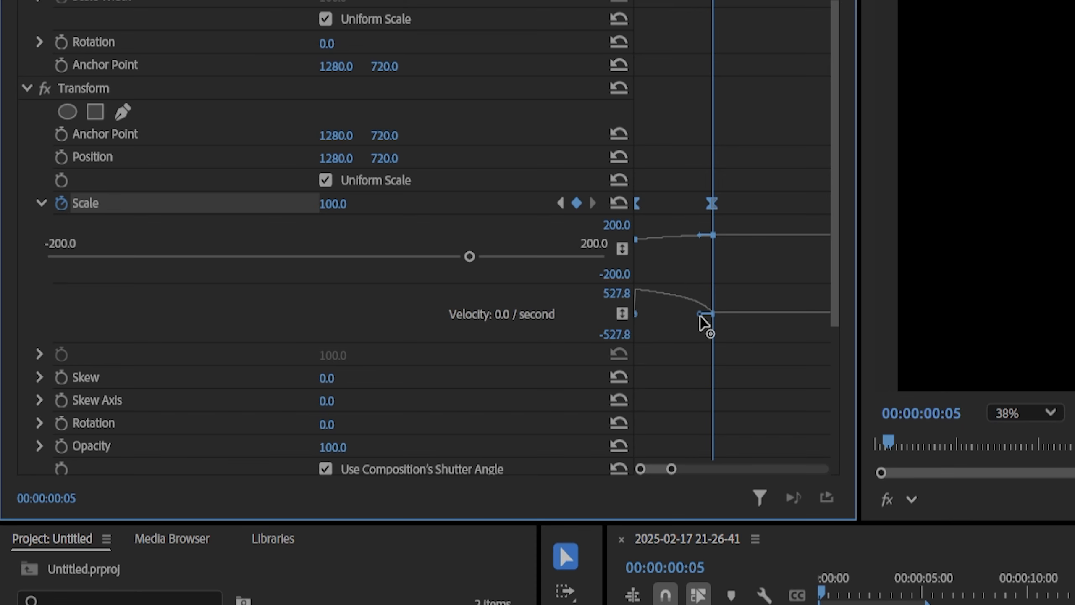
pyautogui.moveTo(700, 315); pyautogui.dragTo(674, 316)
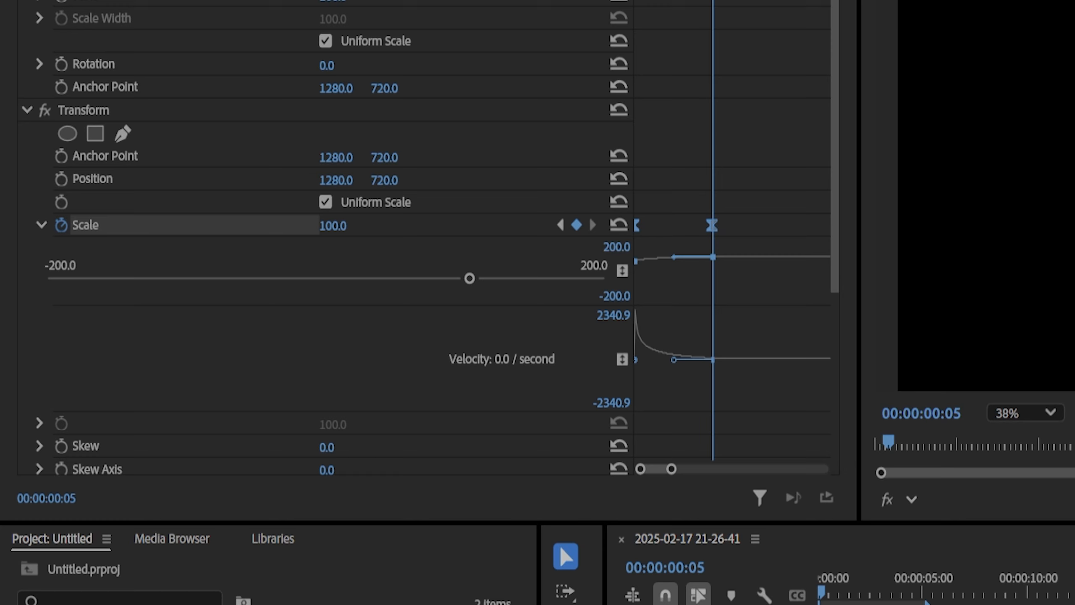
# Copy the animated Transform effect from the EXAMPLE title and paste it onto the five selected EXAMPLE clips on V1.
pyautogui.click(172, 110)
pyautogui.hotkey('ctrl', 'c')
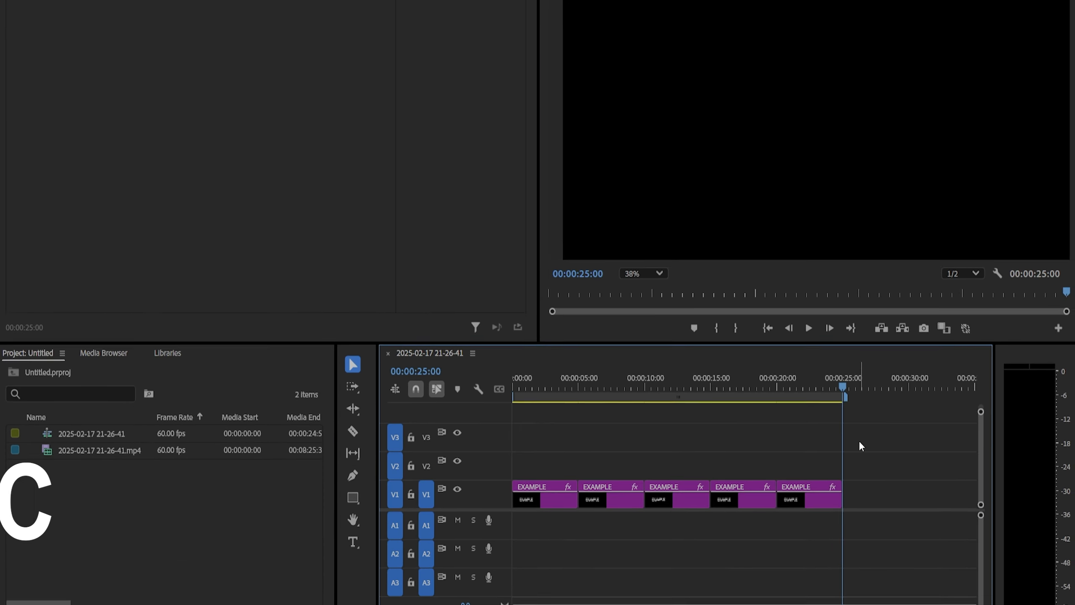
pyautogui.moveTo(859, 412); pyautogui.dragTo(538, 491)
pyautogui.hotkey('ctrl', 'v')
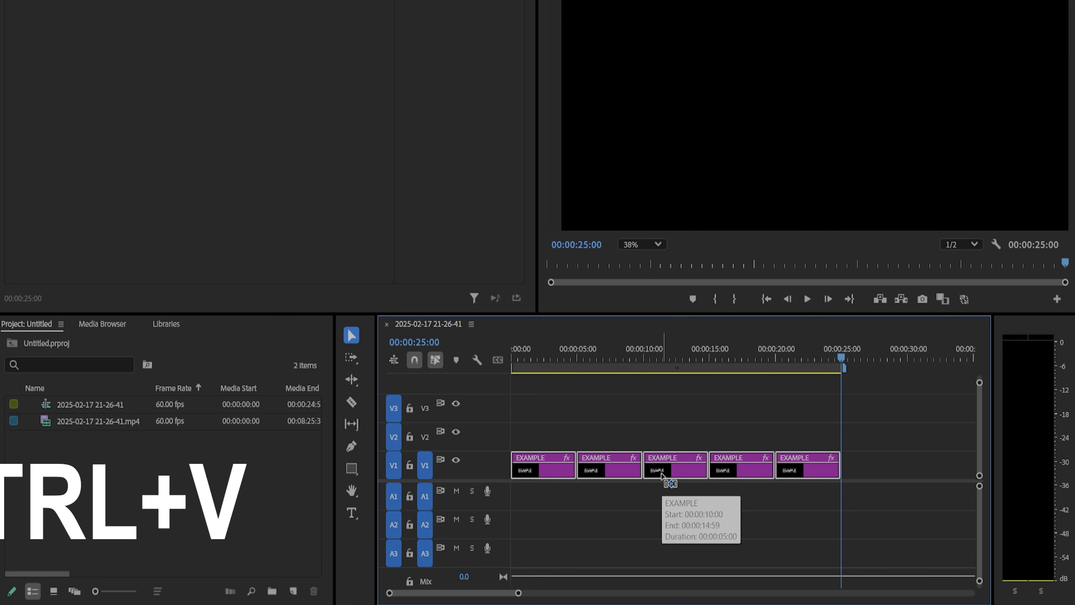
pyautogui.moveTo(824, 362); pyautogui.dragTo(477, 386)
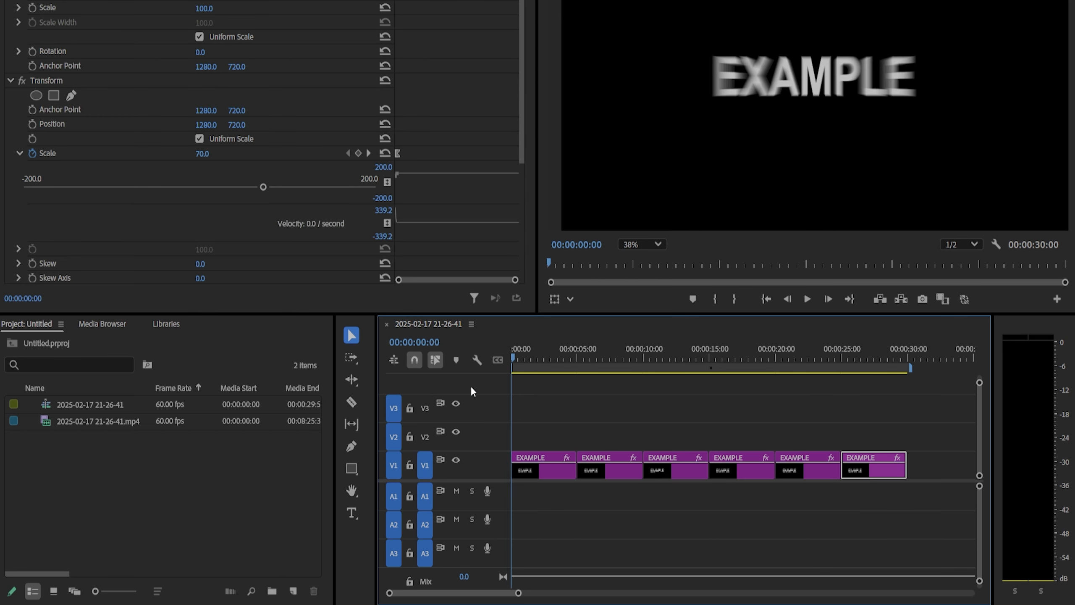